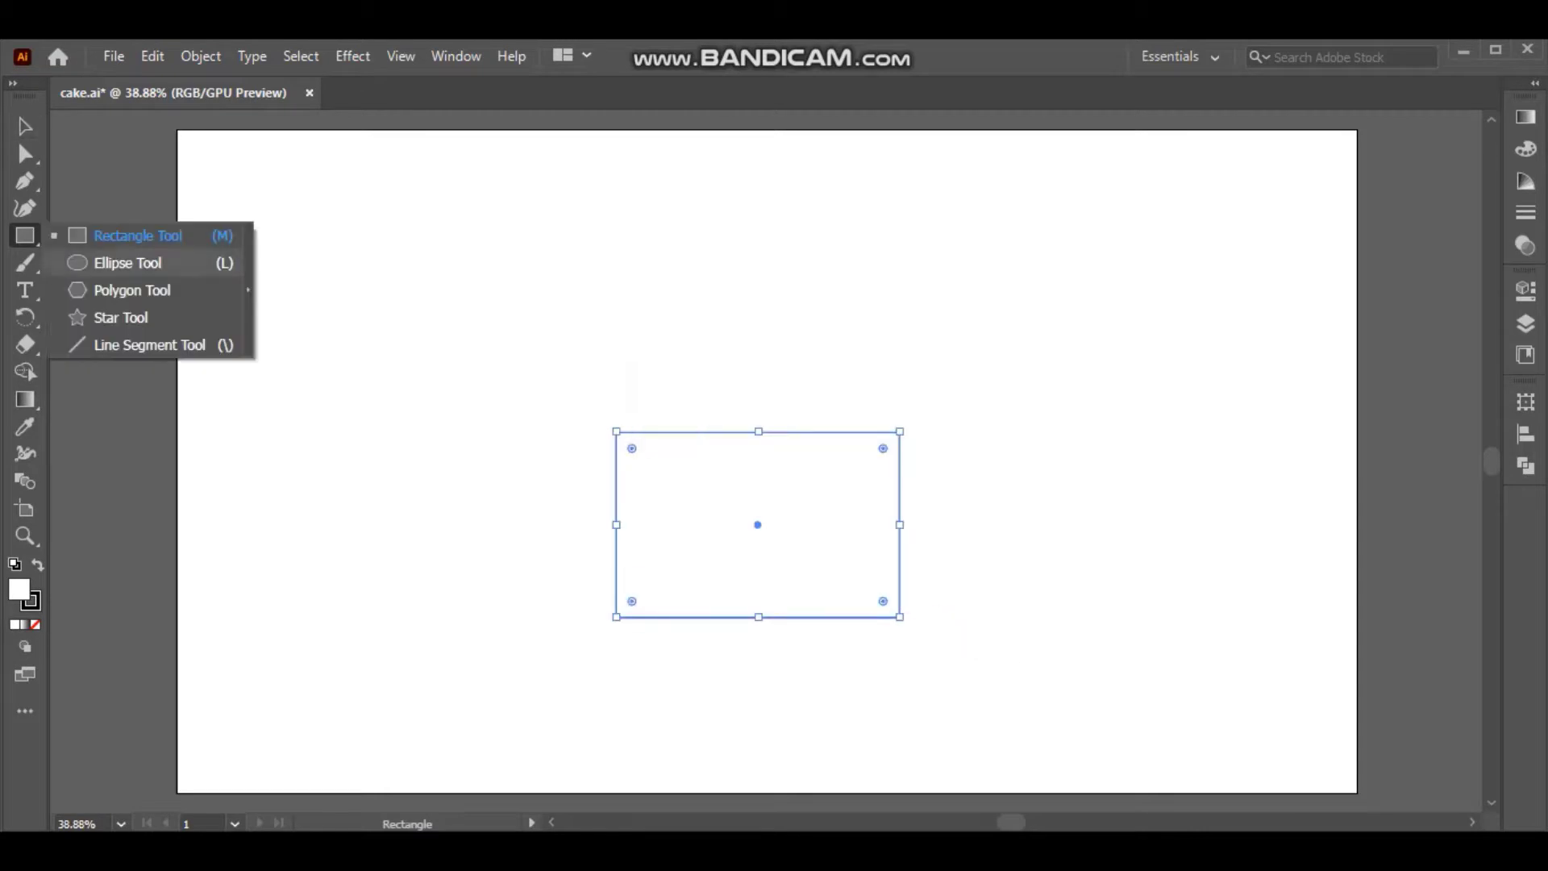
# Add top and bottom ellipses to the rectangle to form the cylinder outline.
pyautogui.click(129, 259)
pyautogui.moveTo(616, 416); pyautogui.dragTo(899, 514)
pyautogui.moveTo(758, 466); pyautogui.dragTo(758, 617)
pyautogui.moveTo(758, 465); pyautogui.dragTo(766, 460)
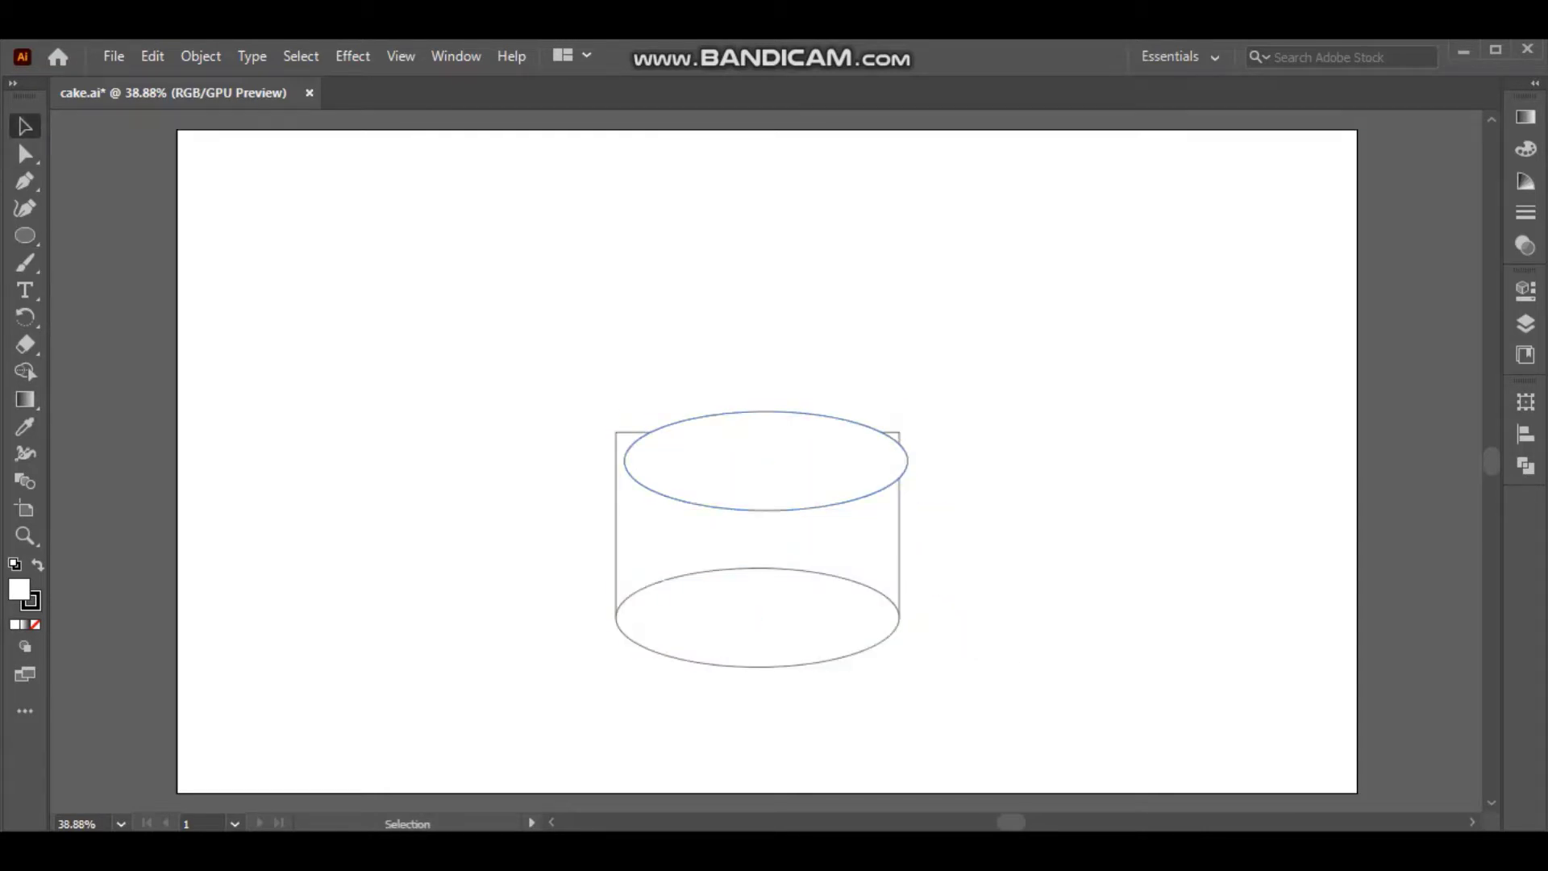
pyautogui.moveTo(734, 509)
pyautogui.mouseDown()
pyautogui.moveTo(734, 481)
pyautogui.moveTo(758, 645)
pyautogui.mouseUp()
# Merge the rectangle and ellipses into one cylinder shape with the Shape Builder.
pyautogui.hotkey('ctrl', 'a')
pyautogui.hotkey('shift', 'm')
pyautogui.press('v')
pyautogui.hotkey('ctrl', 'z')
pyautogui.hotkey('shift', 'm')
pyautogui.press('v')
pyautogui.hotkey('ctrl', 'shift', 'a')
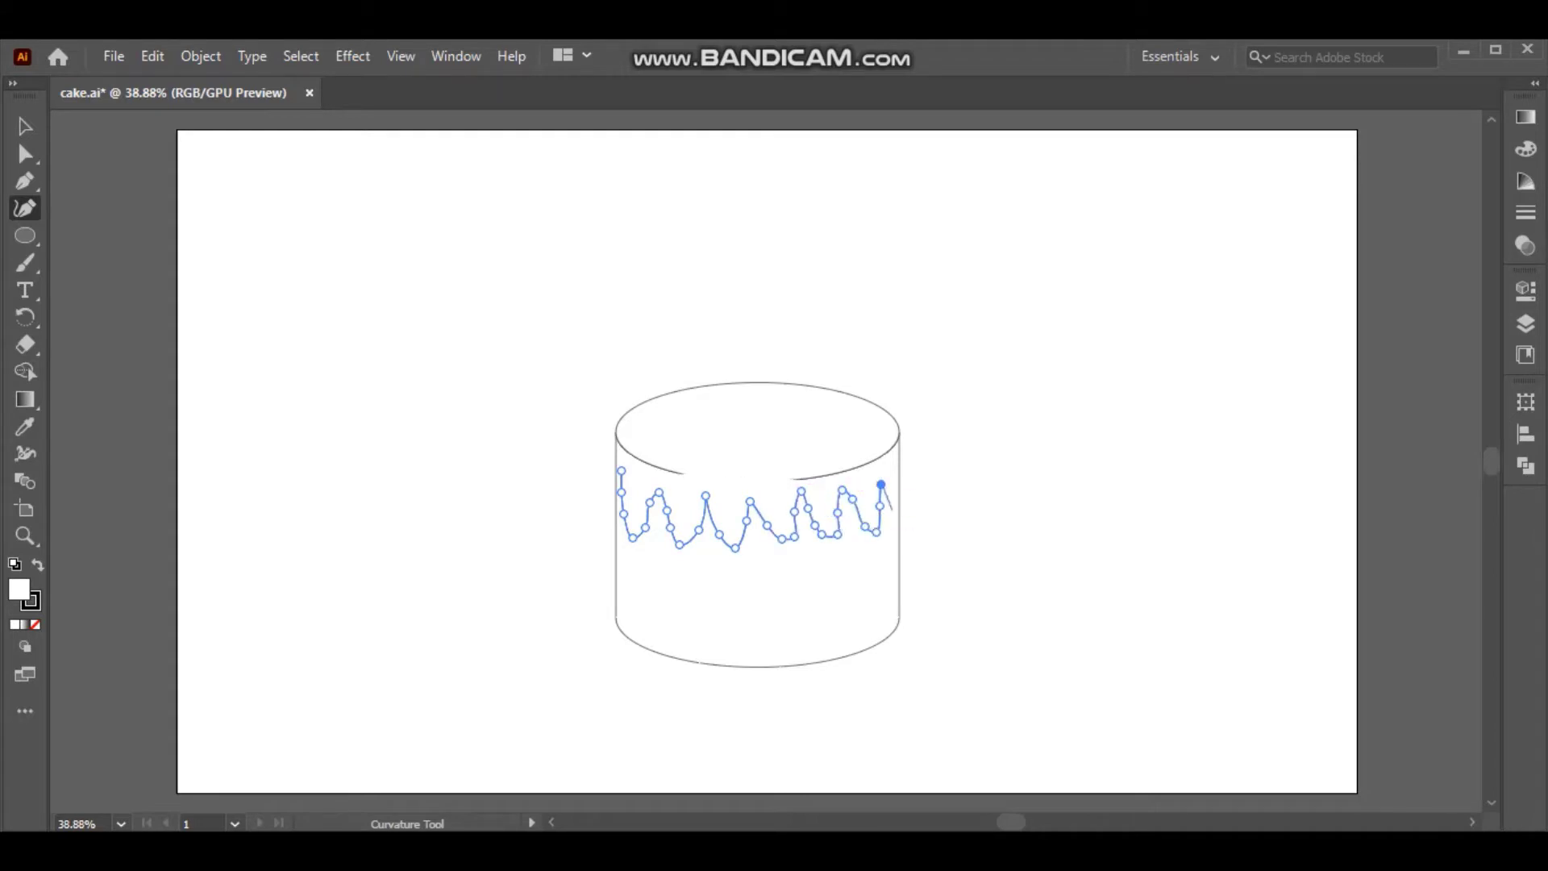
# Bring the top ellipse to the front and merge it with the drip path.
pyautogui.click(758, 480)
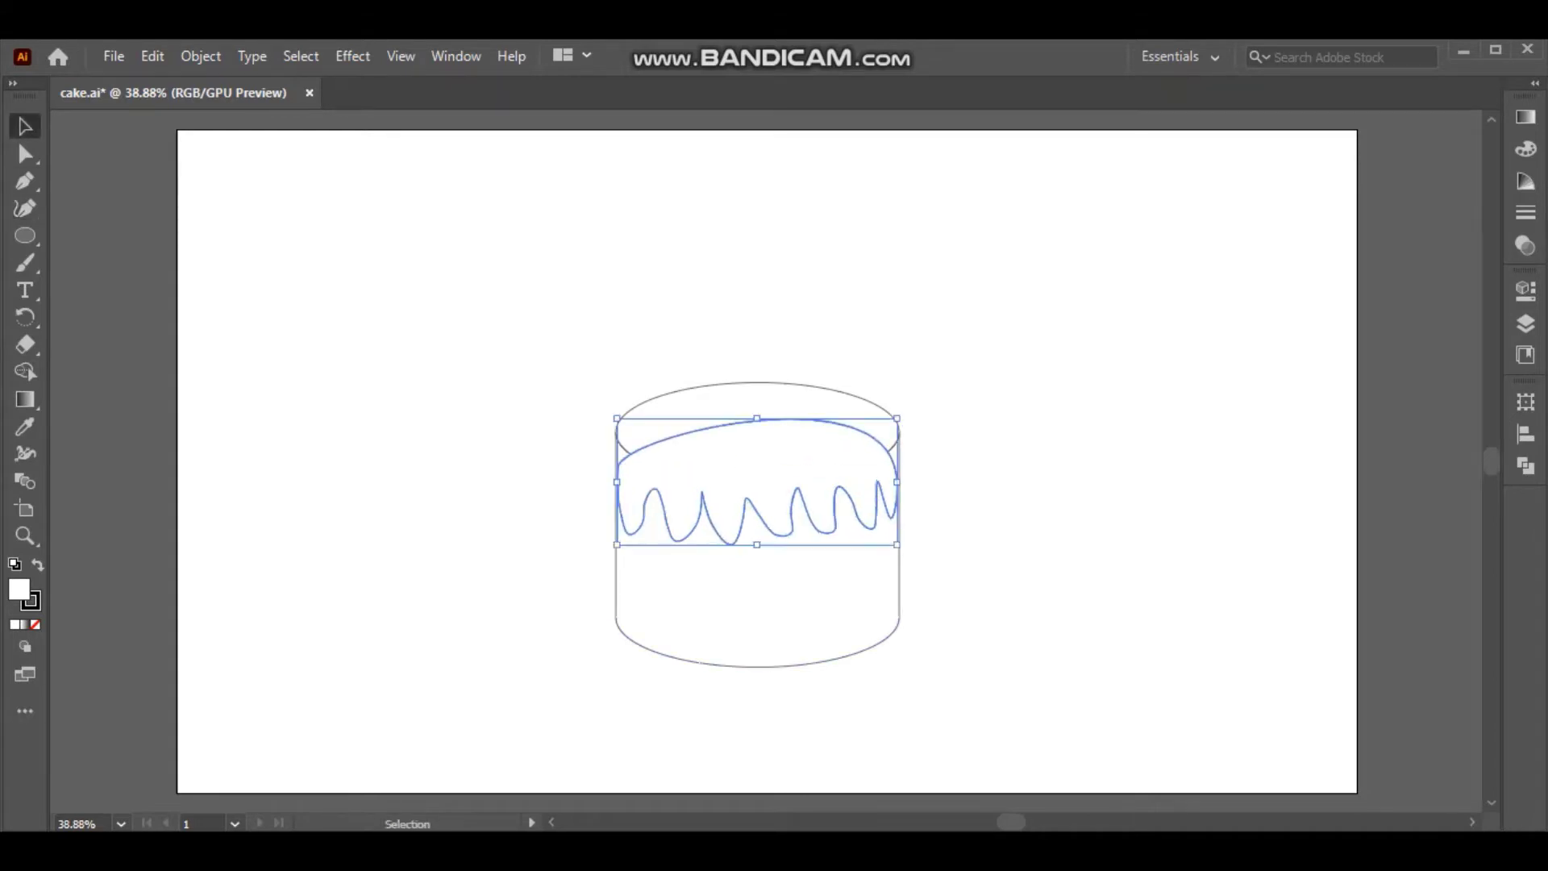
pyautogui.rightClick(889, 306)
pyautogui.click(1226, 715)
pyautogui.click(758, 480)
pyautogui.keyDown('shift'); pyautogui.click(702, 516); pyautogui.keyUp('shift')
pyautogui.hotkey('shift', 'm')
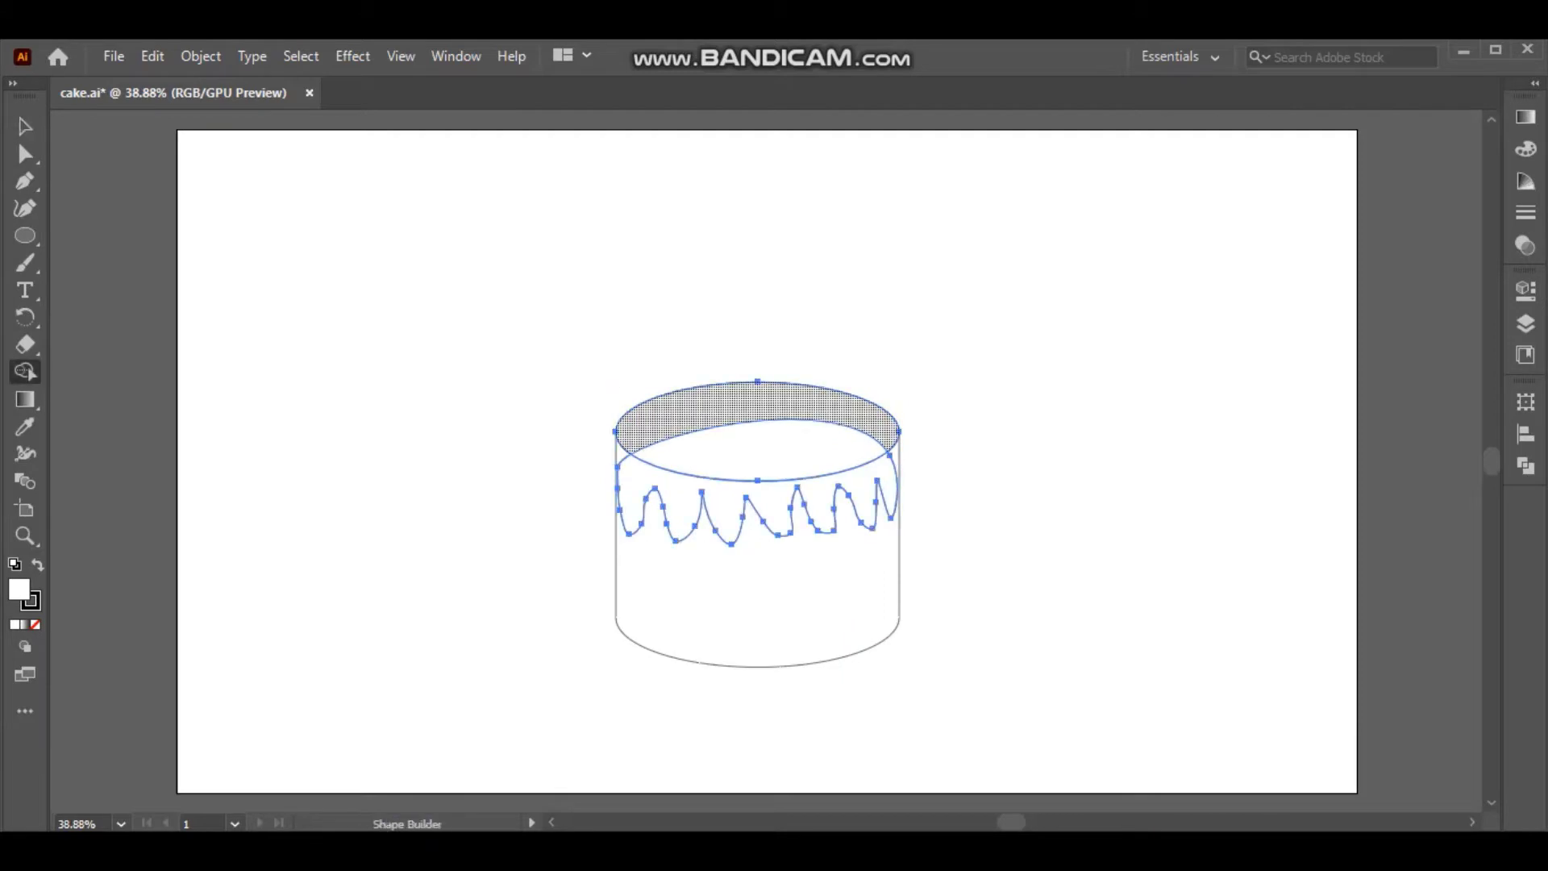
pyautogui.moveTo(758, 435); pyautogui.dragTo(754, 508)
# Merge the remaining drip regions, including the right-hand drips, into the icing shape.
pyautogui.press('v')
pyautogui.hotkey('ctrl', 'a')
pyautogui.hotkey('shift', 'm')
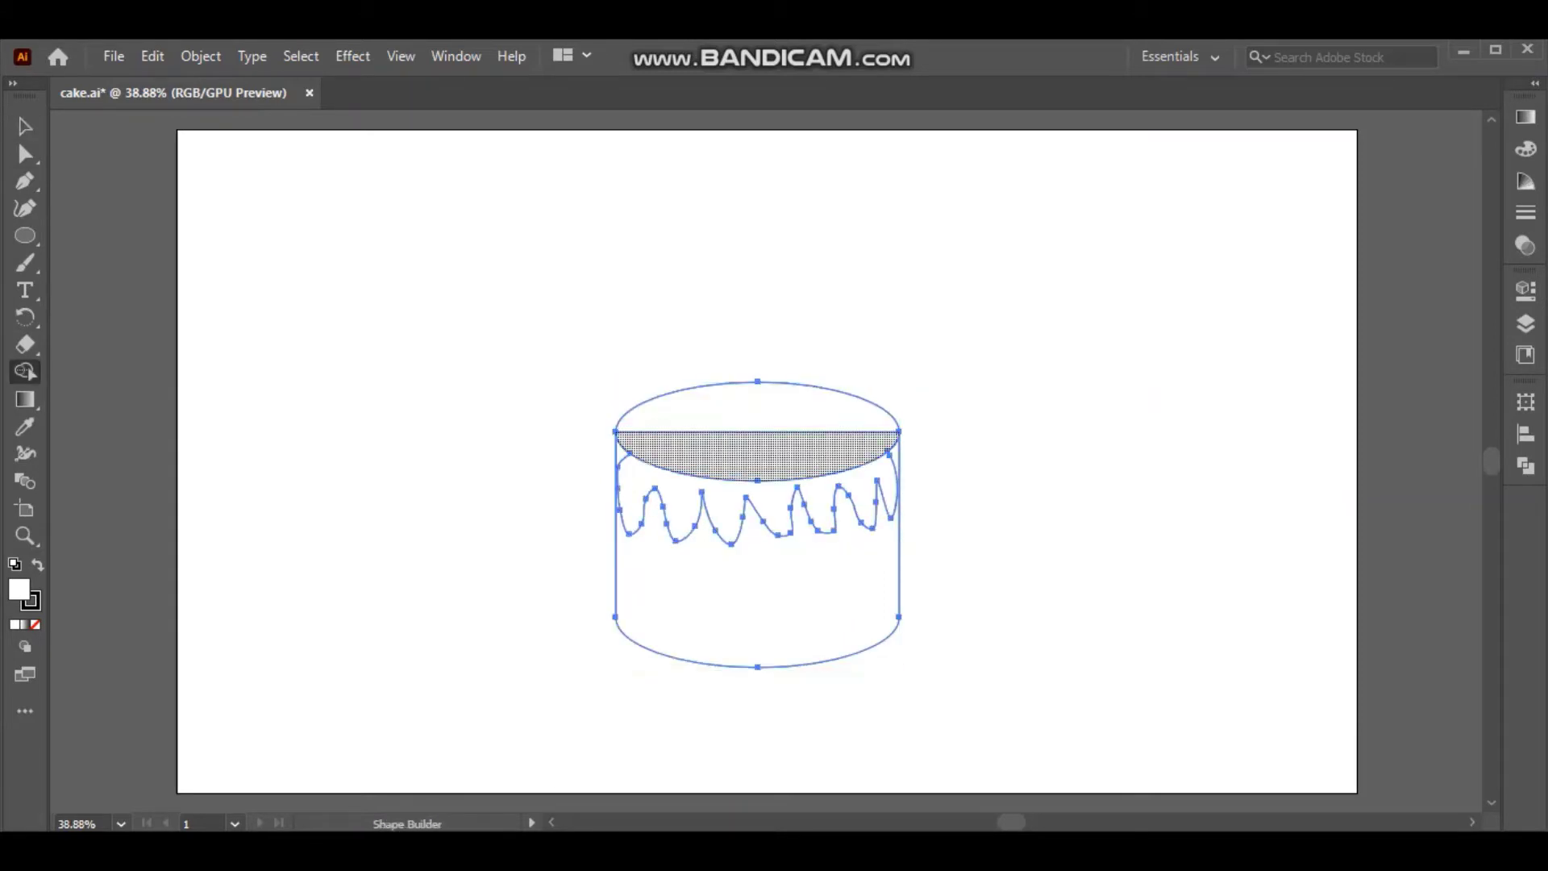
pyautogui.moveTo(758, 411); pyautogui.dragTo(758, 484)
pyautogui.press('v')
pyautogui.hotkey('ctrl', 'shift', 'a')
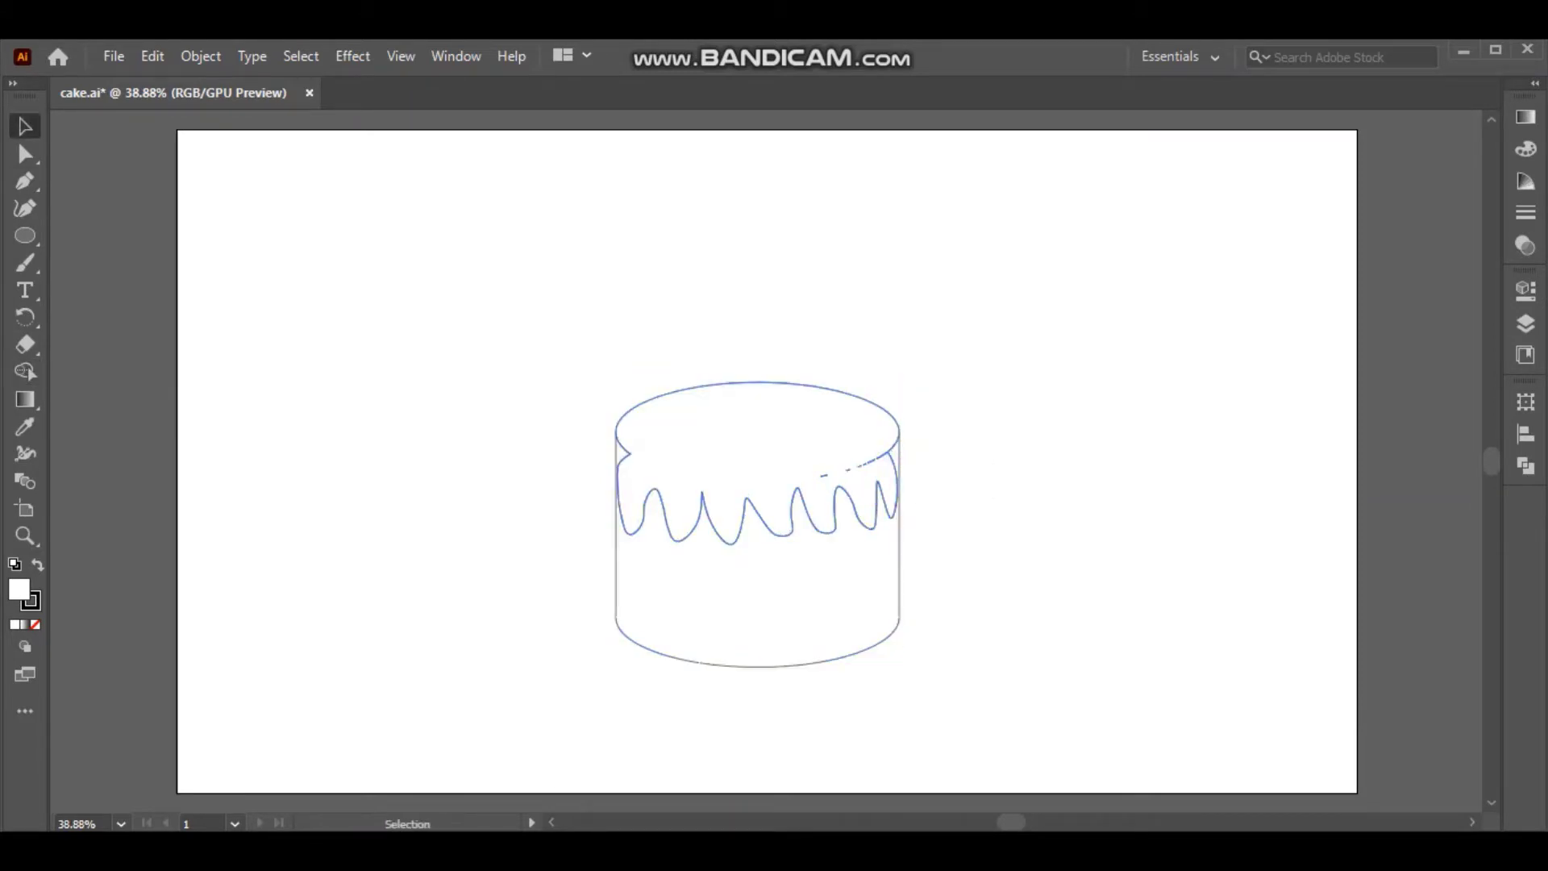
pyautogui.press('v')
pyautogui.hotkey('ctrl', 'a')
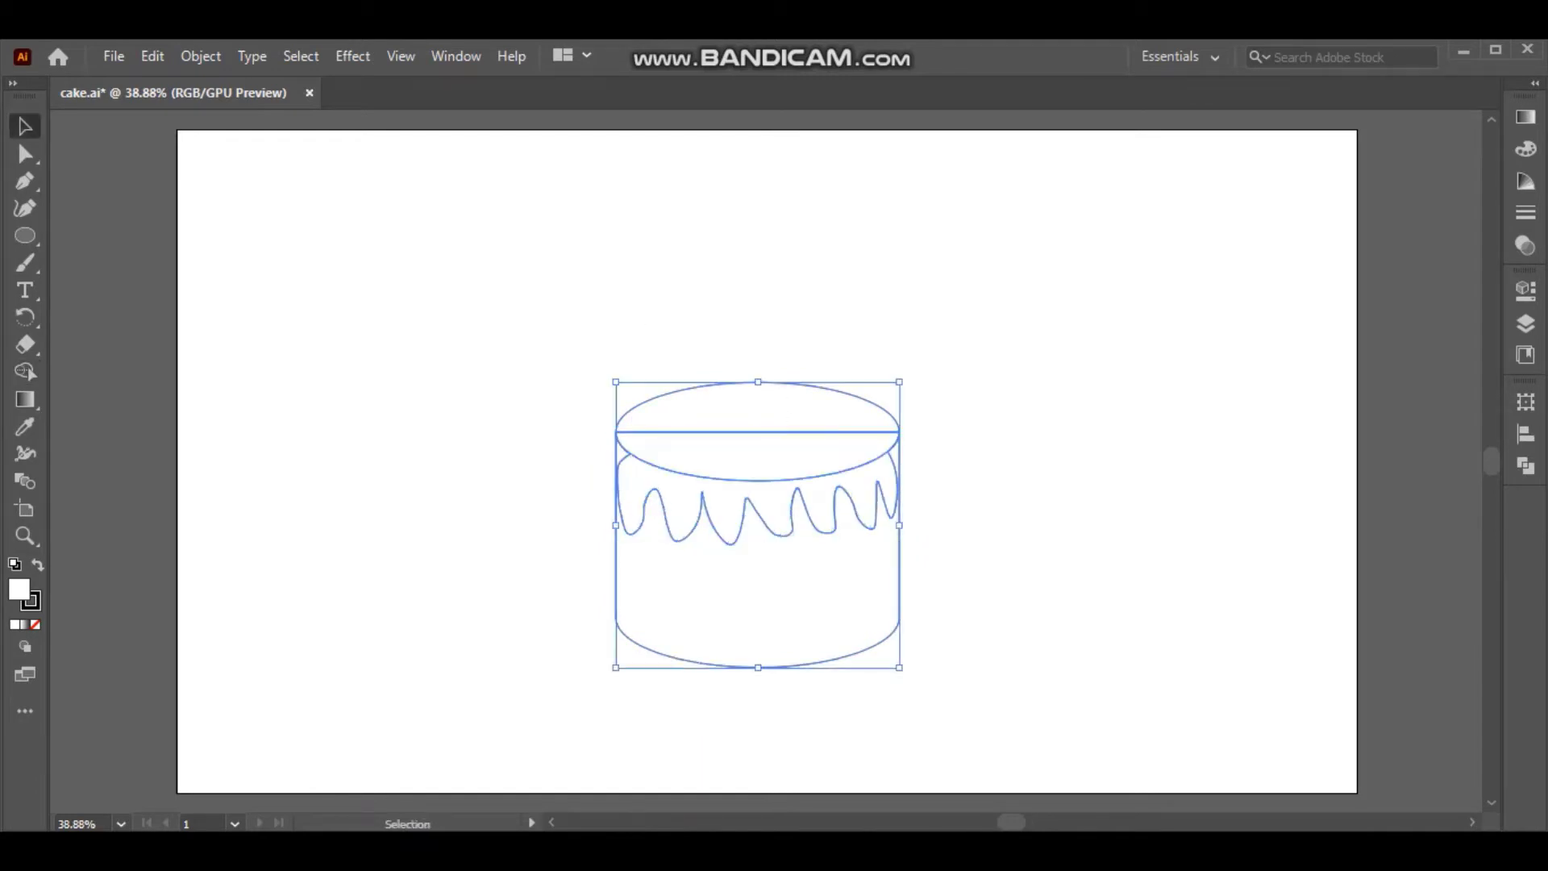
pyautogui.hotkey('shift', 'm')
pyautogui.moveTo(893, 447); pyautogui.dragTo(823, 476)
# Merge a rectangle and ellipse into a cup shape and place it on the bottom tier.
pyautogui.press('l')
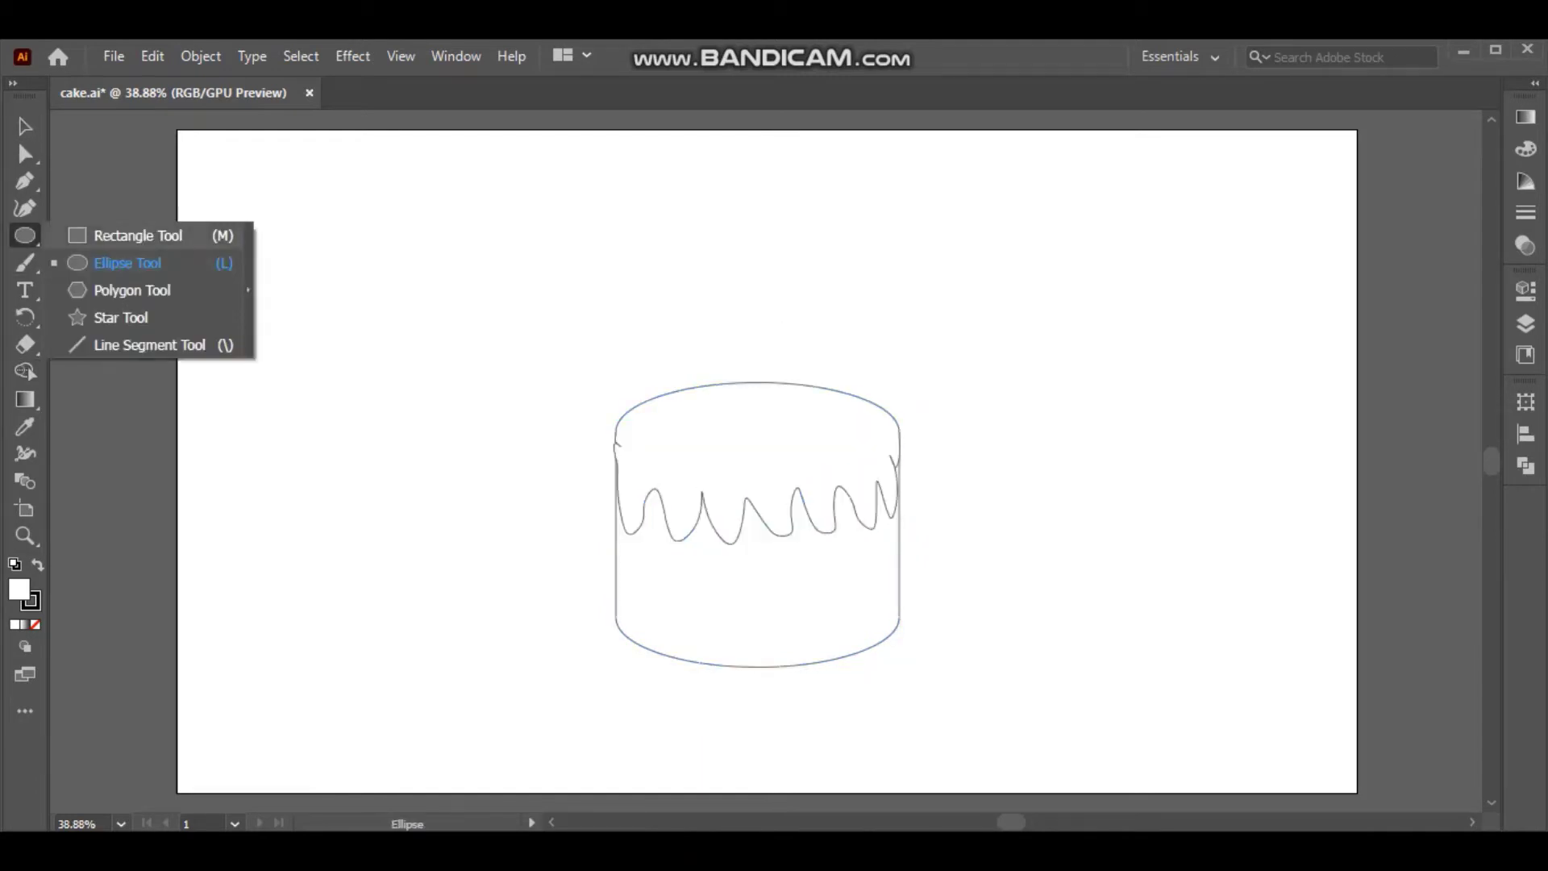
pyautogui.moveTo(287, 361); pyautogui.dragTo(456, 475)
pyautogui.moveTo(286, 489); pyautogui.dragTo(453, 553)
pyautogui.moveTo(369, 521); pyautogui.dragTo(370, 474)
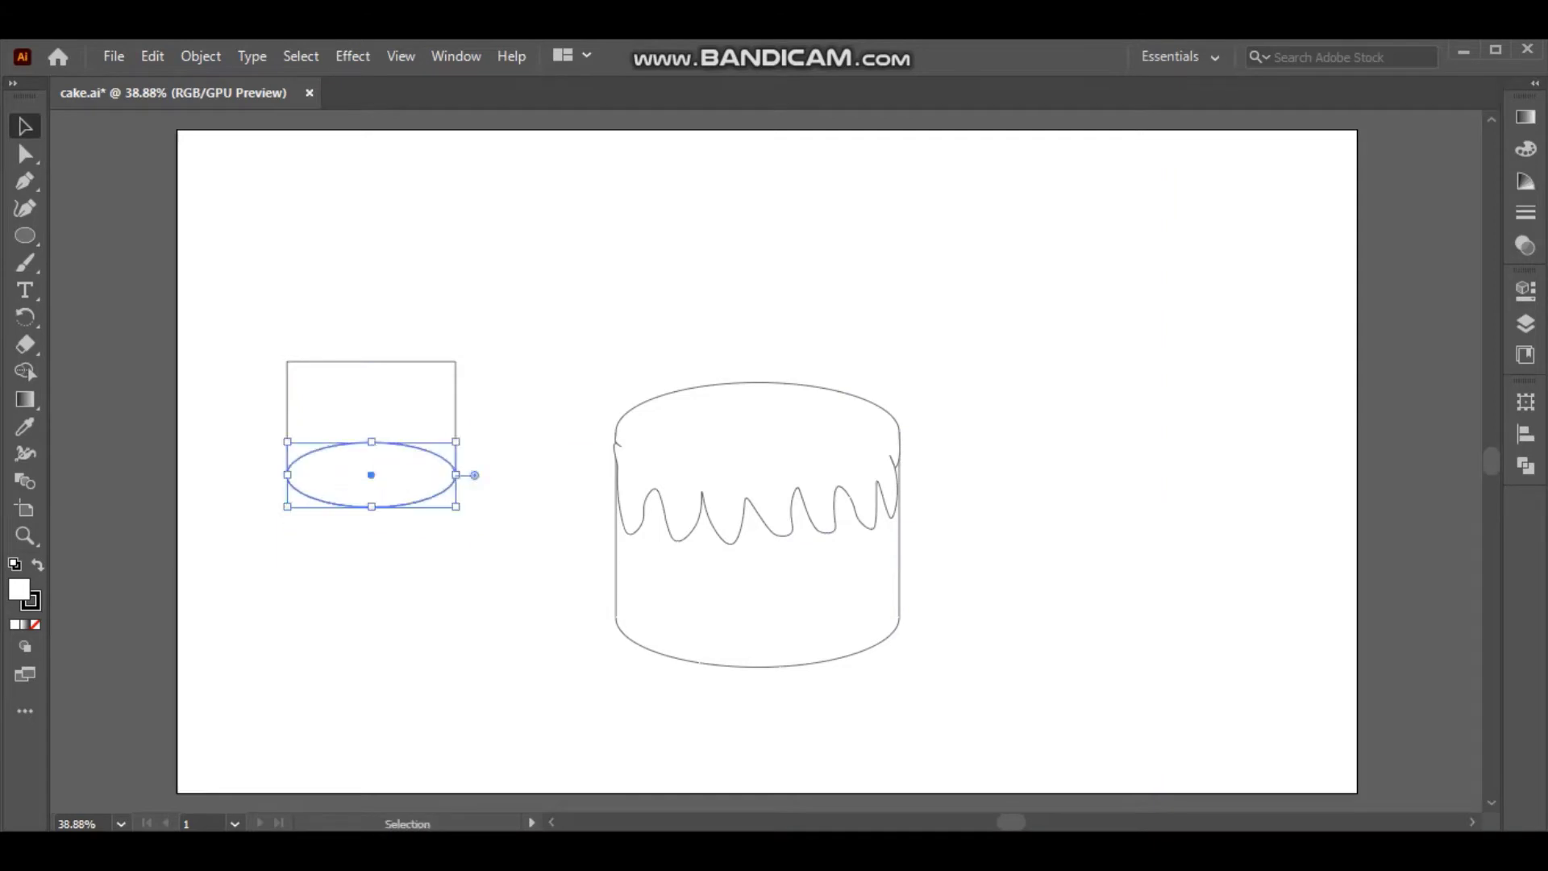
pyautogui.moveTo(266, 339); pyautogui.dragTo(476, 524)
pyautogui.hotkey('shift', 'm')
pyautogui.press('v')
pyautogui.moveTo(370, 403)
pyautogui.mouseDown()
pyautogui.moveTo(370, 492)
pyautogui.moveTo(735, 355)
pyautogui.mouseUp()
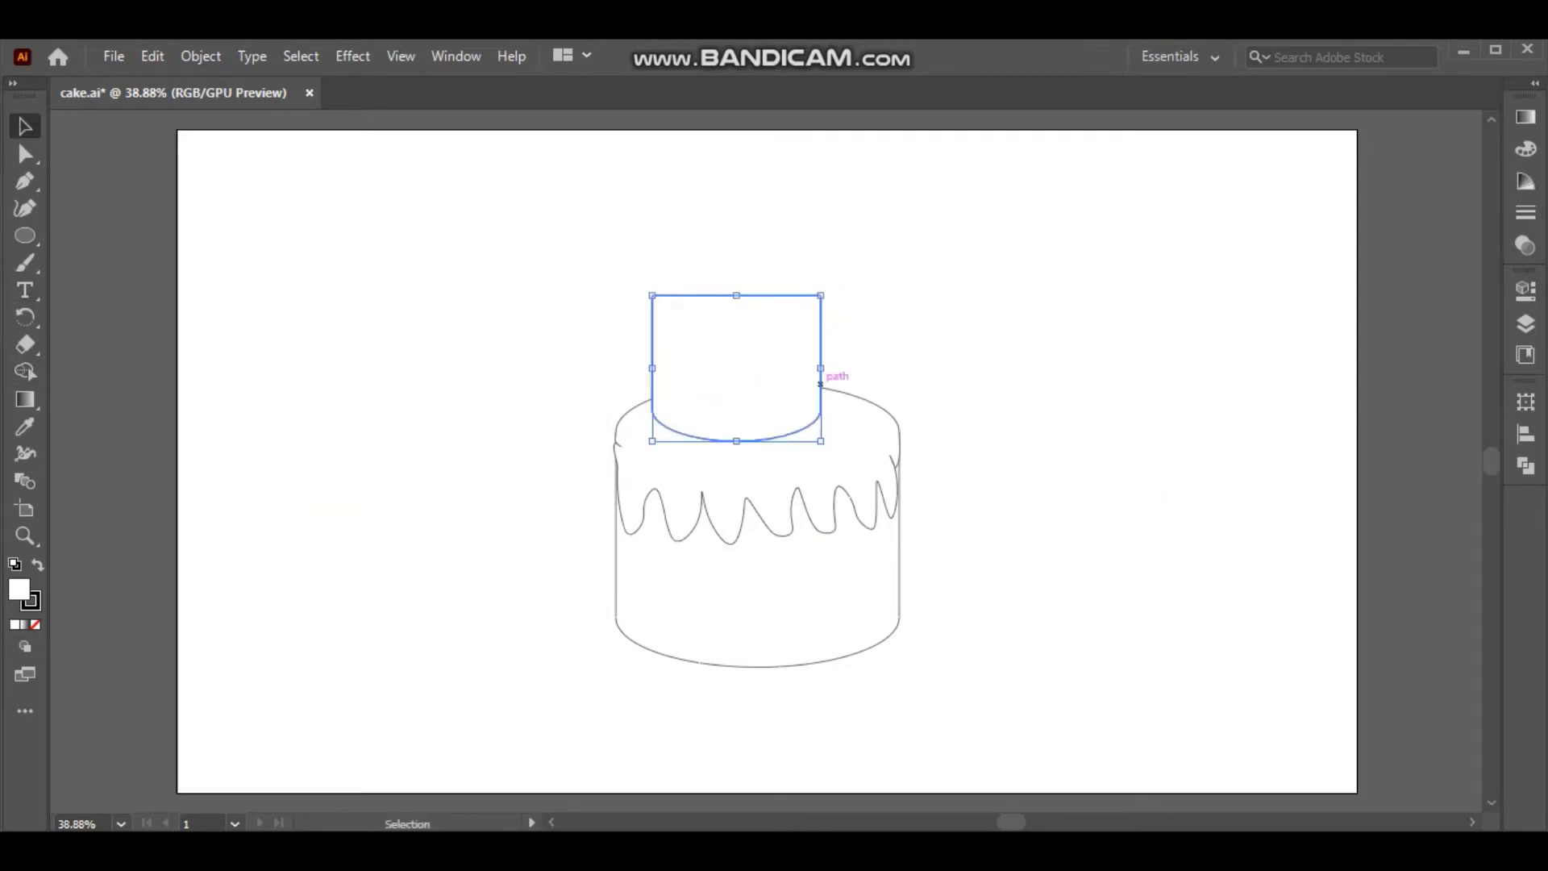
pyautogui.click(936, 387)
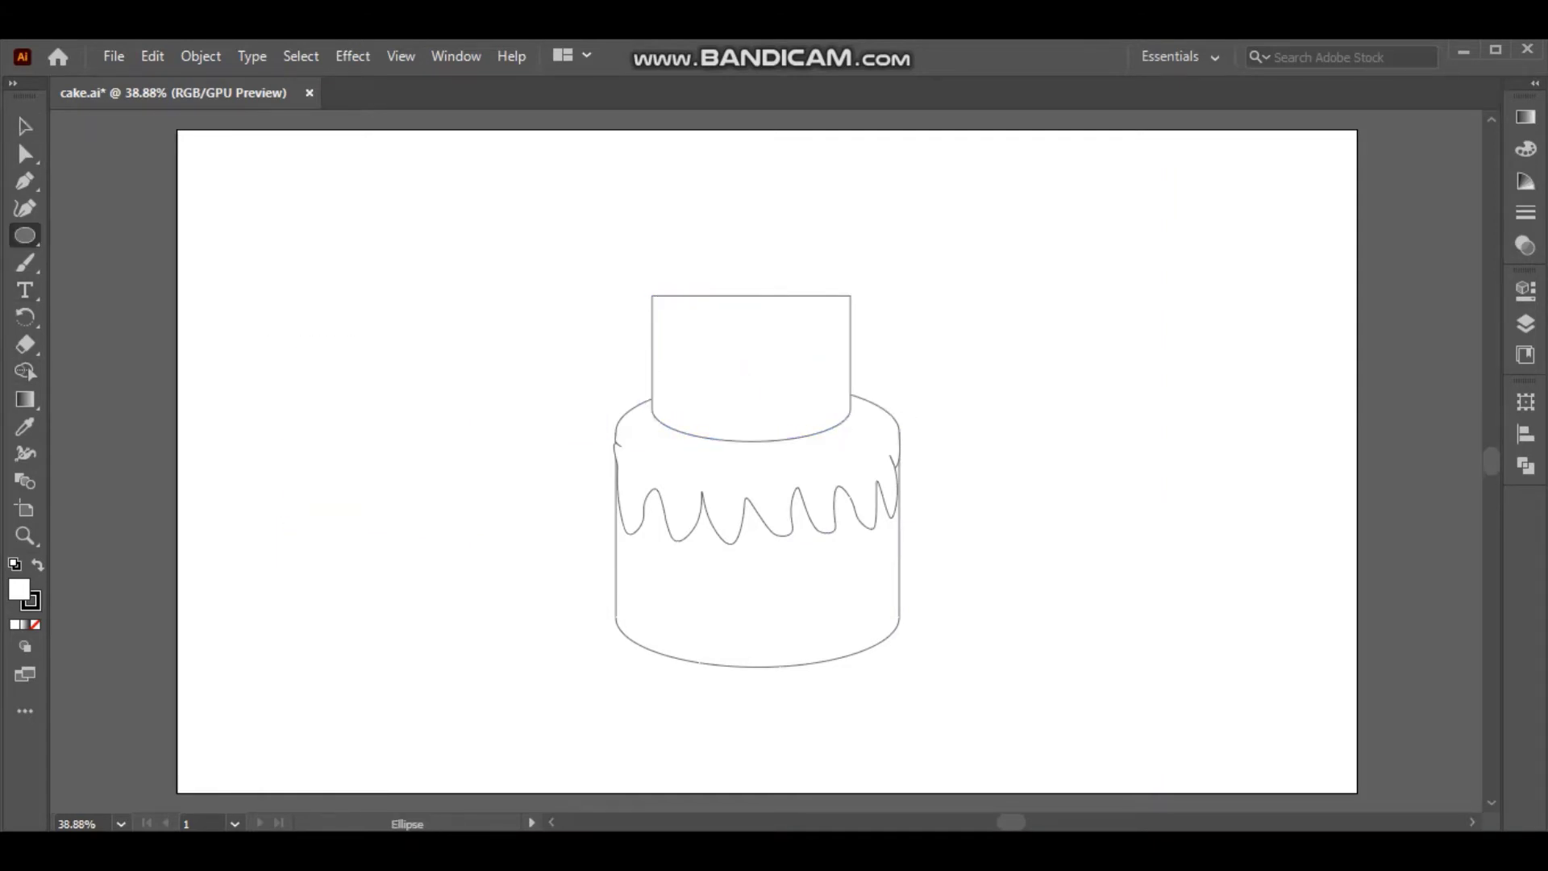
# Cap the upper tier with an ellipse and draw its drip path with the Curvature Tool.
pyautogui.moveTo(652, 277); pyautogui.dragTo(851, 316)
pyautogui.press('v')
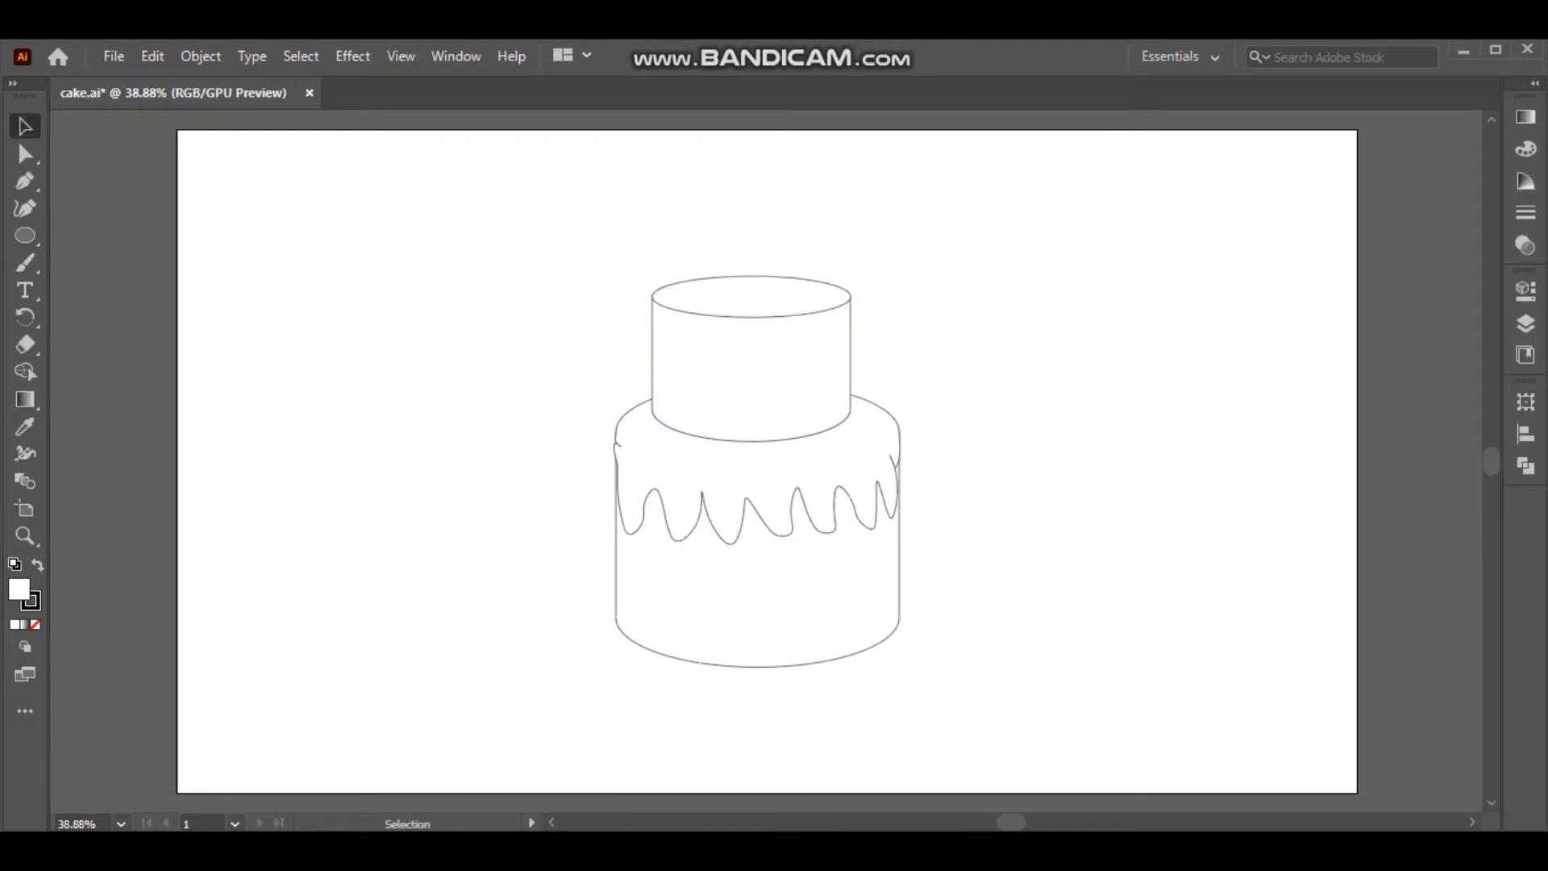
pyautogui.click(25, 208)
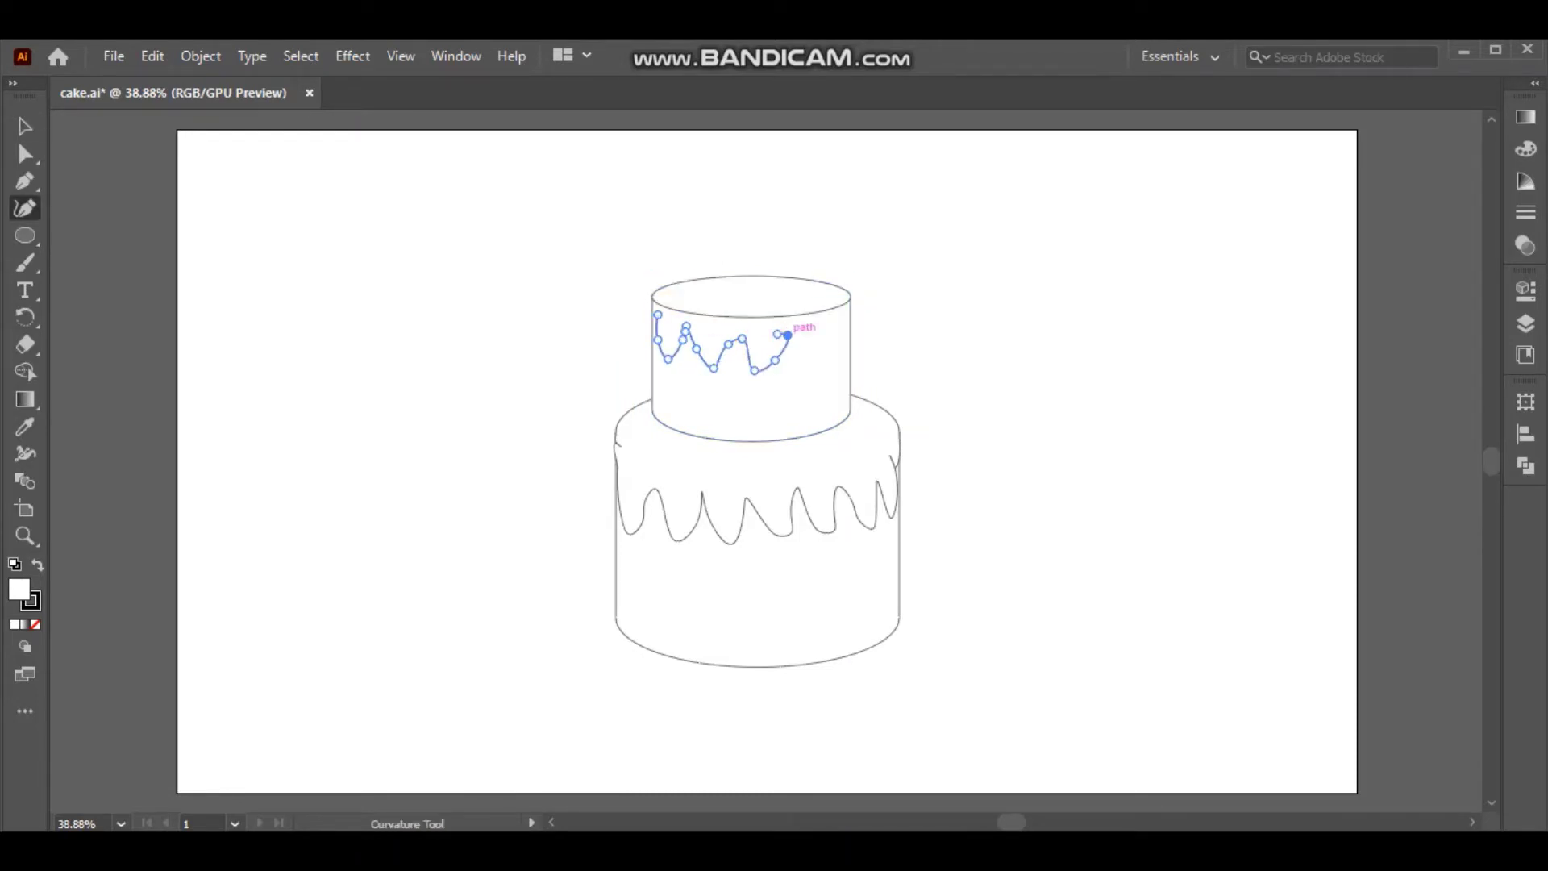
pyautogui.hotkey('ctrl', 'z')
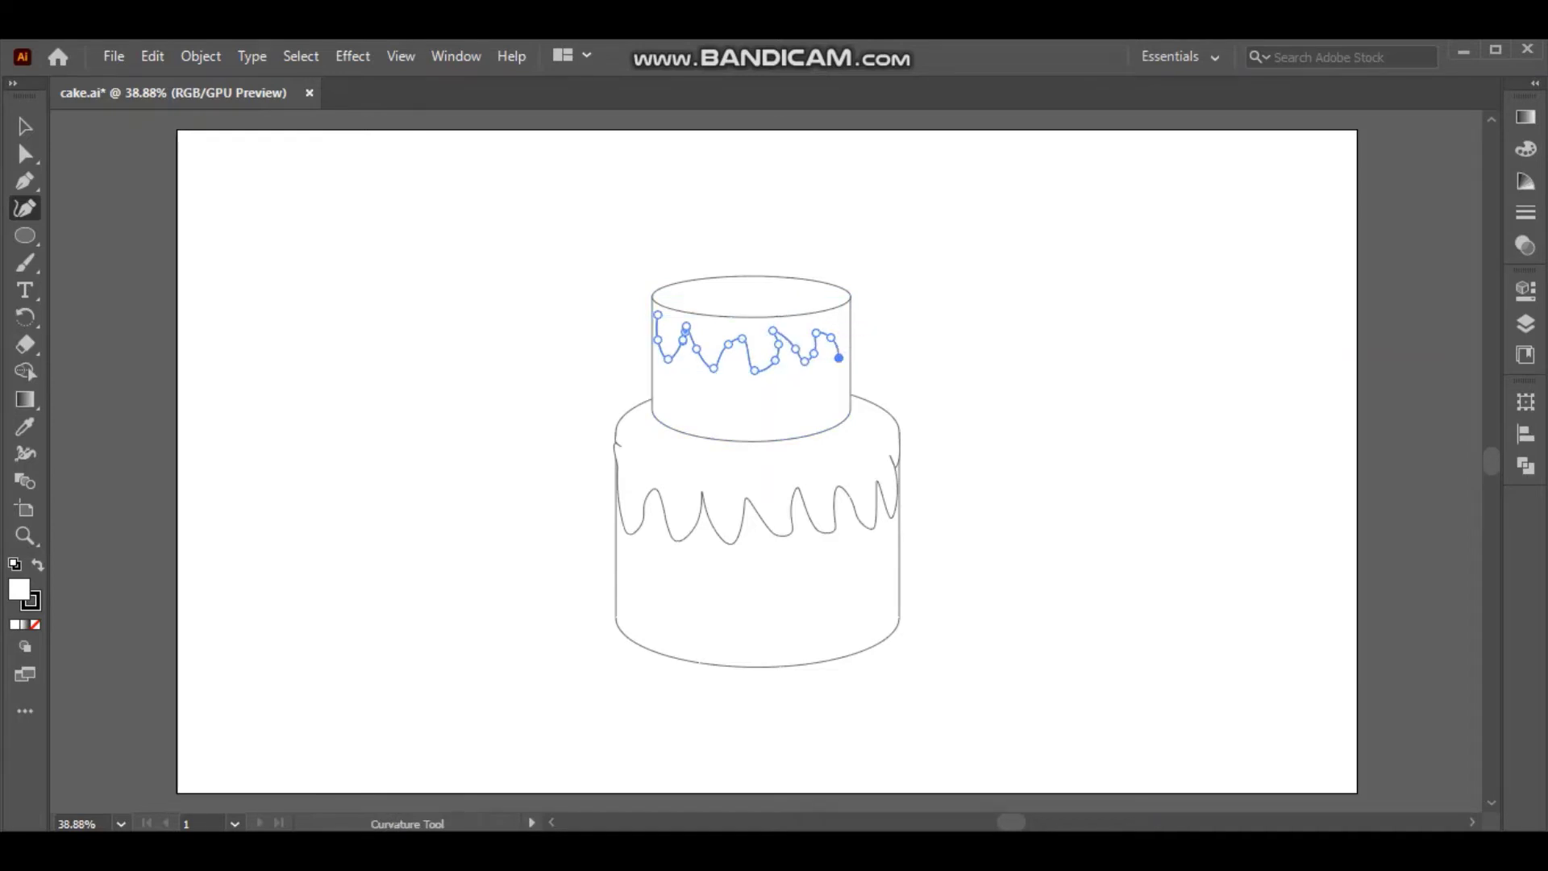
pyautogui.press('v')
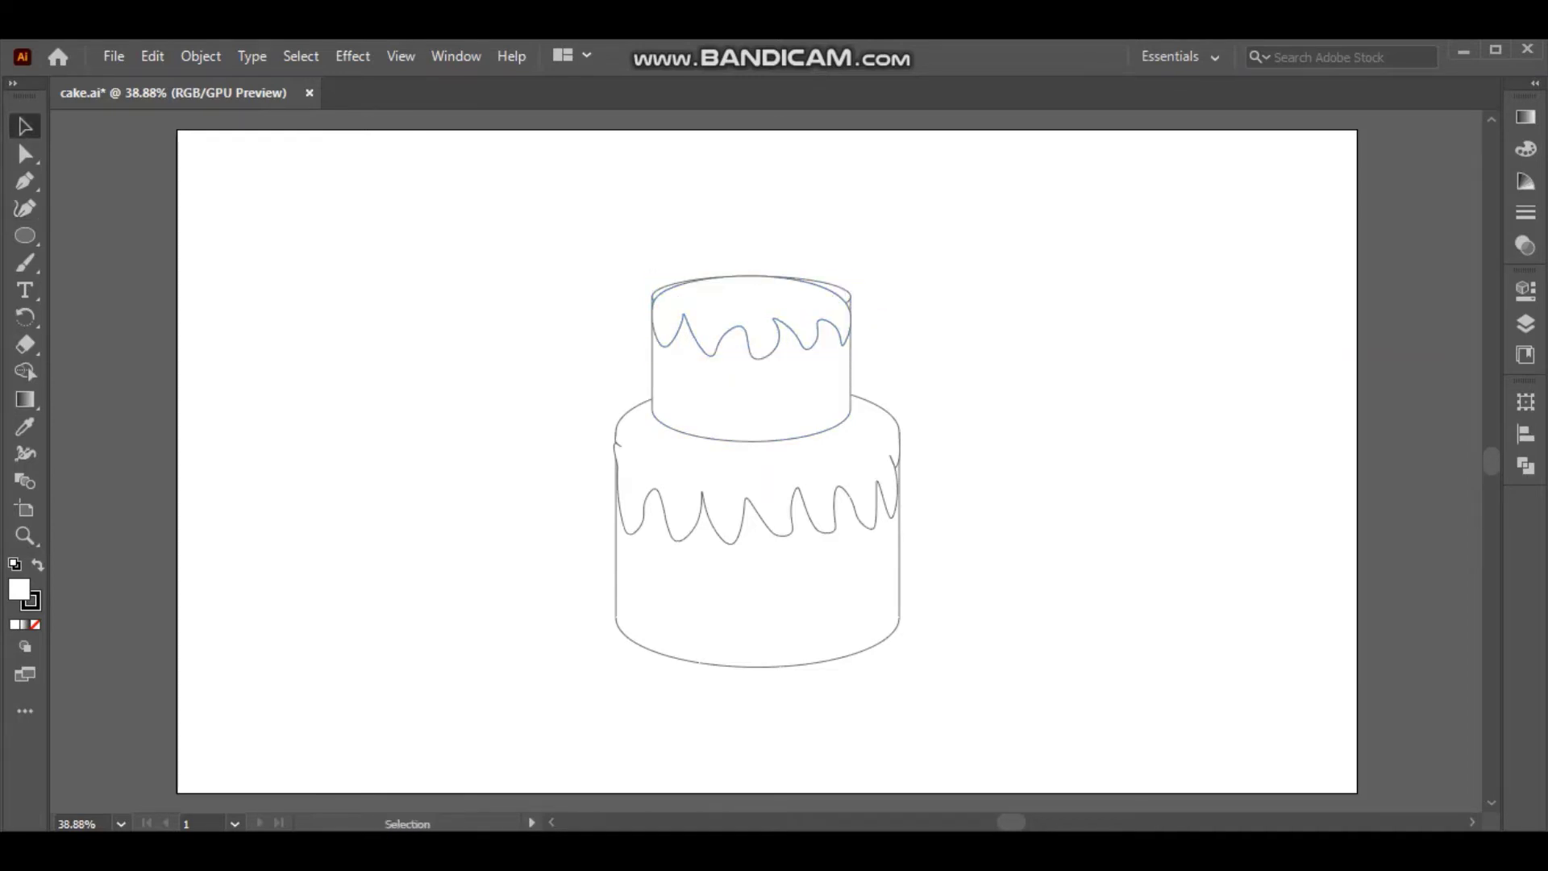
# Merge the upper tier's top ellipse and drips into one icing shape.
pyautogui.hotkey('shift', 'm')
pyautogui.press('v')
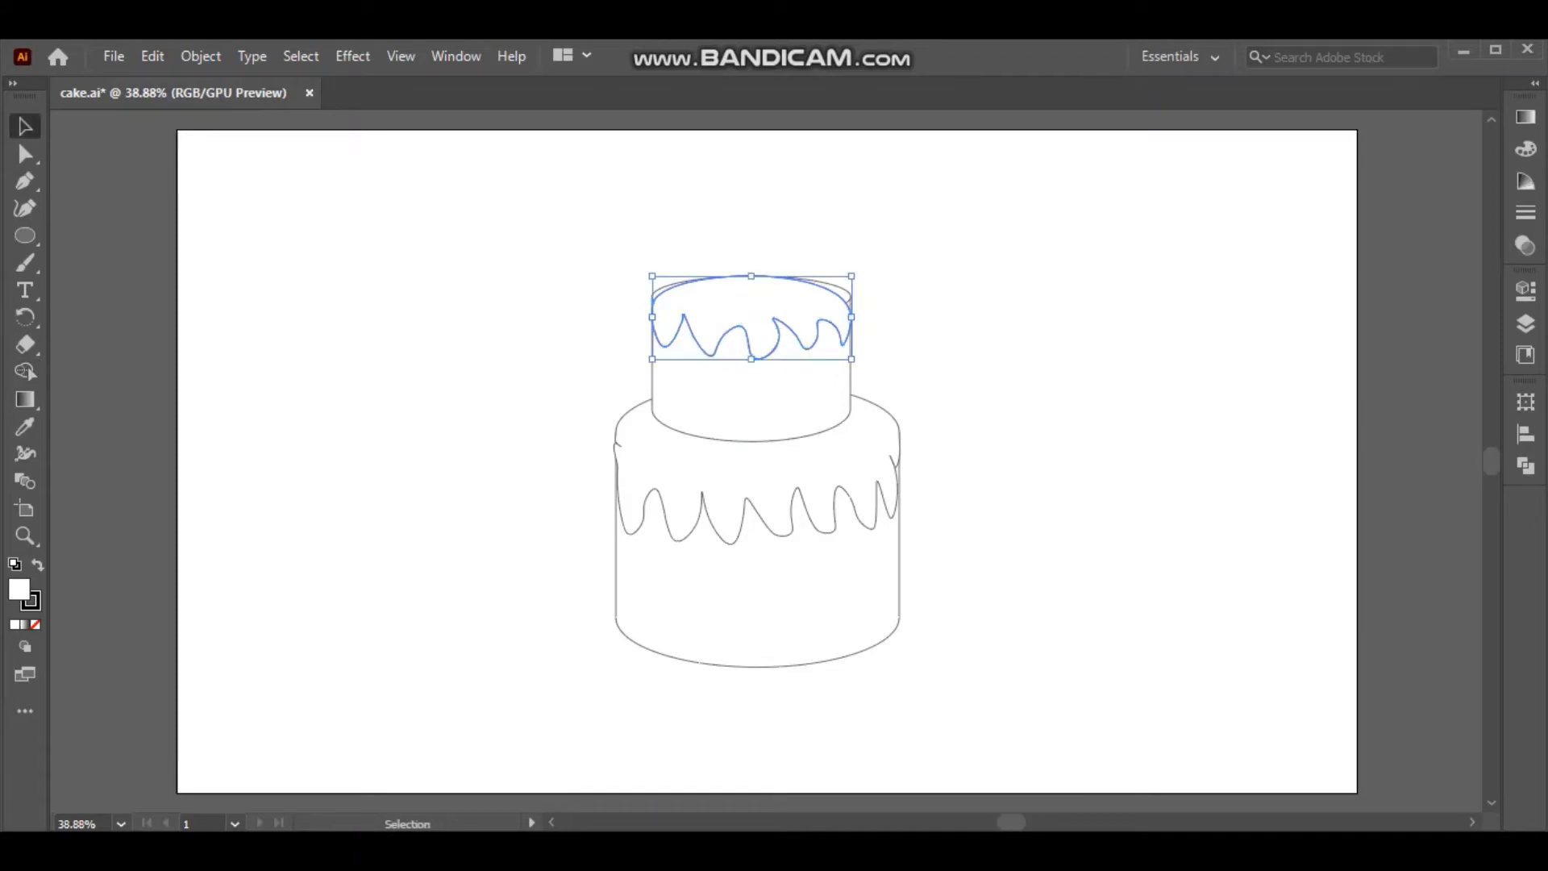
pyautogui.hotkey('shift', 'm')
pyautogui.moveTo(750, 286); pyautogui.dragTo(831, 322)
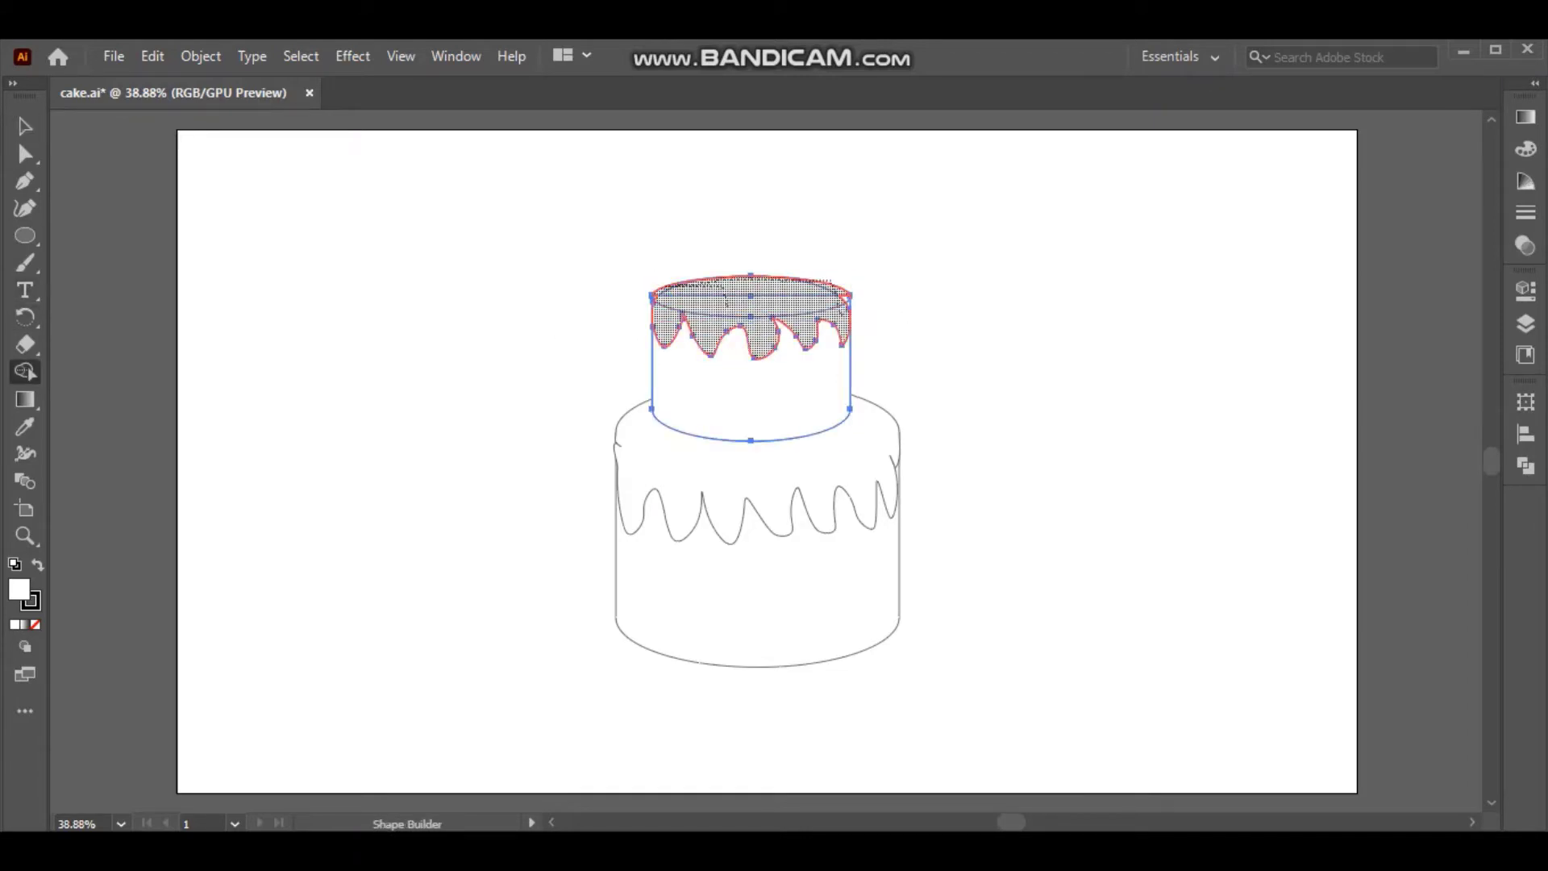
pyautogui.press('v')
pyautogui.click(750, 322)
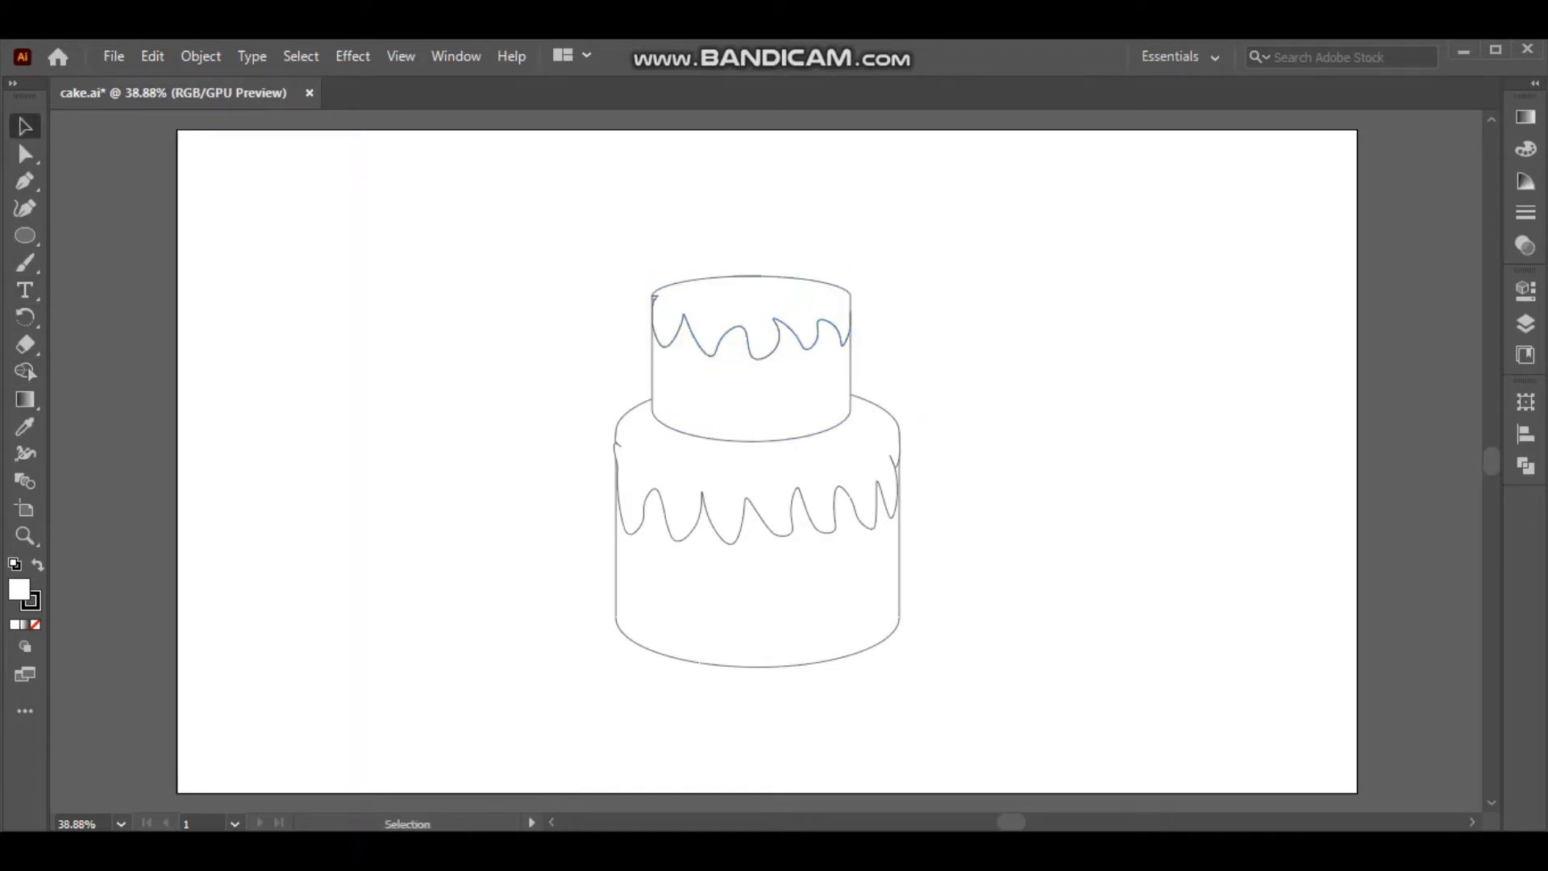
# Draw a large ellipse around the cake base and widen it below the cake.
pyautogui.press('l')
pyautogui.moveTo(567, 557); pyautogui.dragTo(966, 683)
pyautogui.press('v')
pyautogui.rightClick(623, 681)
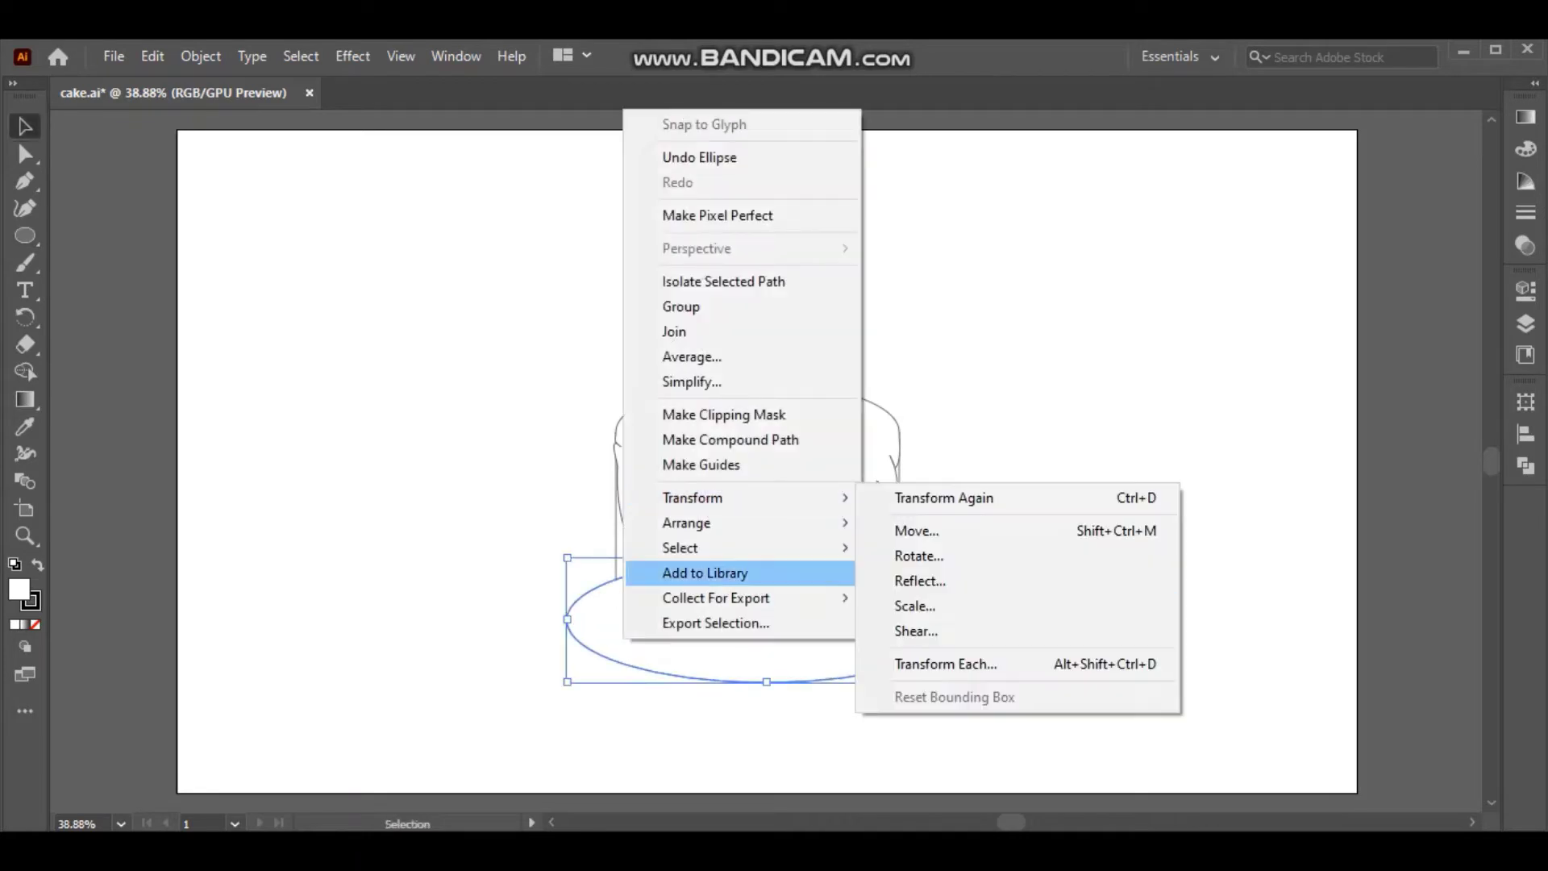
pyautogui.click(872, 673)
pyautogui.moveTo(873, 673); pyautogui.dragTo(872, 715)
pyautogui.keyDown('alt'); pyautogui.moveTo(567, 661); pyautogui.dragTo(534, 661); pyautogui.keyUp('alt')
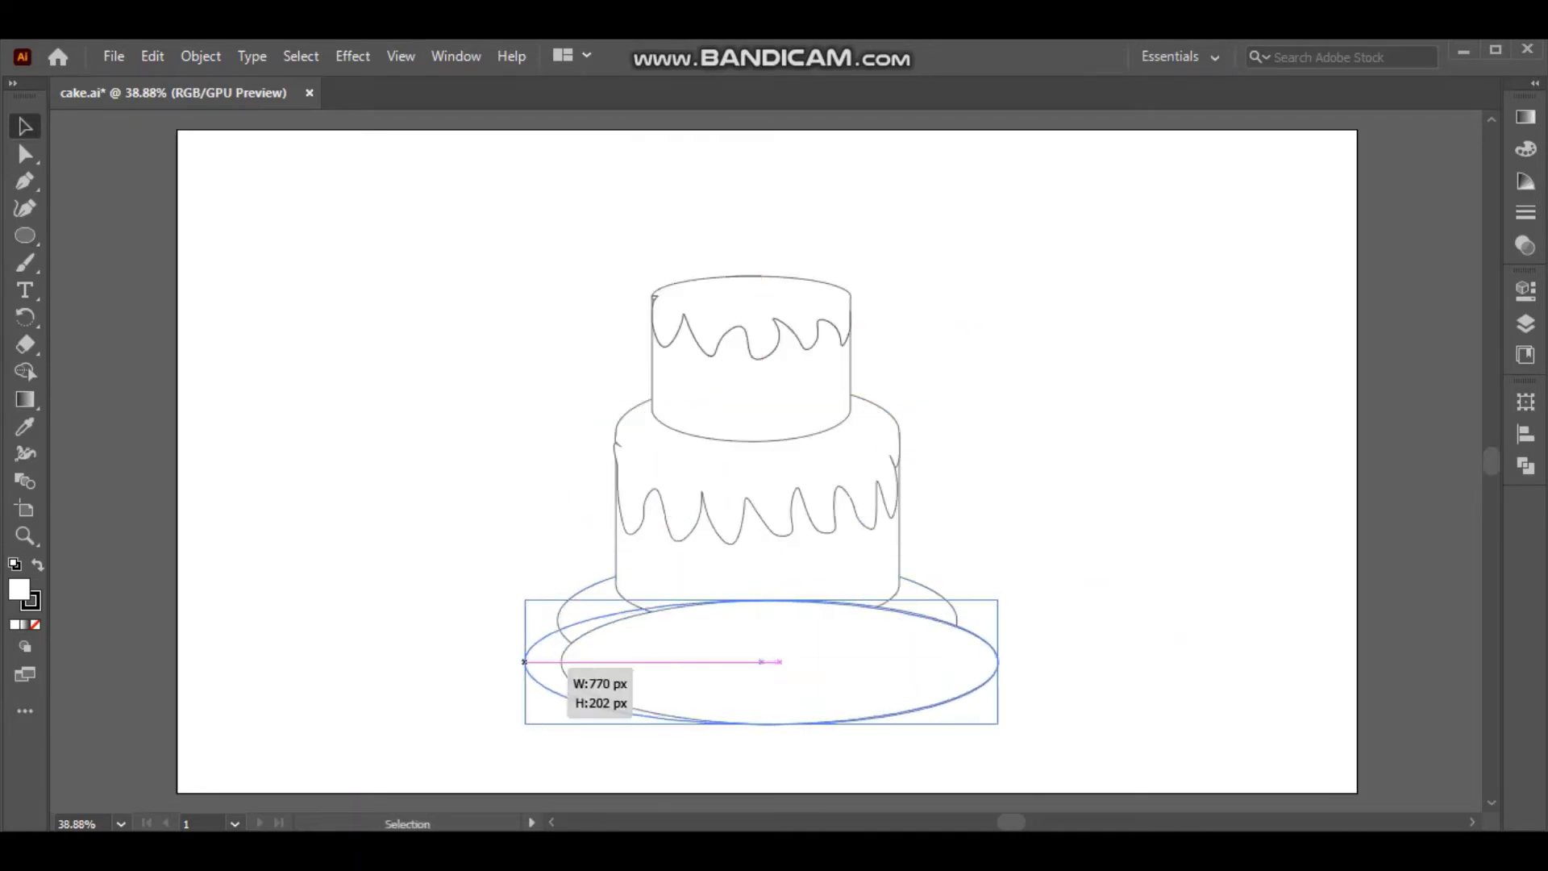
# Send the plate ellipse behind the cake and resize it to fit under the base.
pyautogui.rightClick(830, 692)
pyautogui.click(1129, 653)
pyautogui.moveTo(766, 685); pyautogui.dragTo(766, 656)
pyautogui.moveTo(525, 632); pyautogui.dragTo(519, 632)
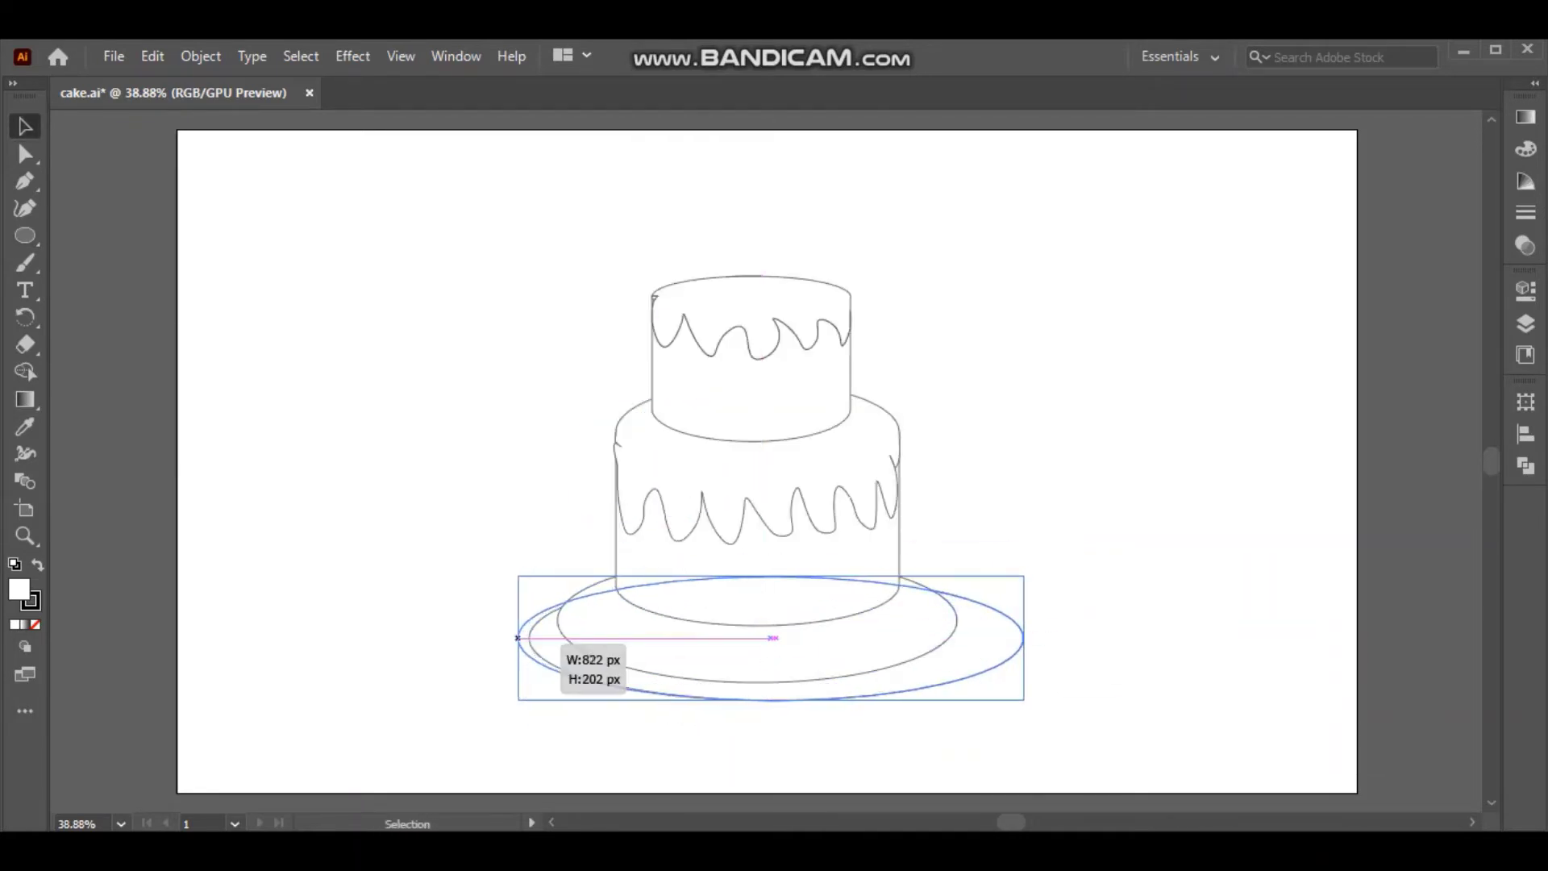
pyautogui.moveTo(771, 573); pyautogui.dragTo(771, 544)
pyautogui.moveTo(1024, 621); pyautogui.dragTo(996, 622)
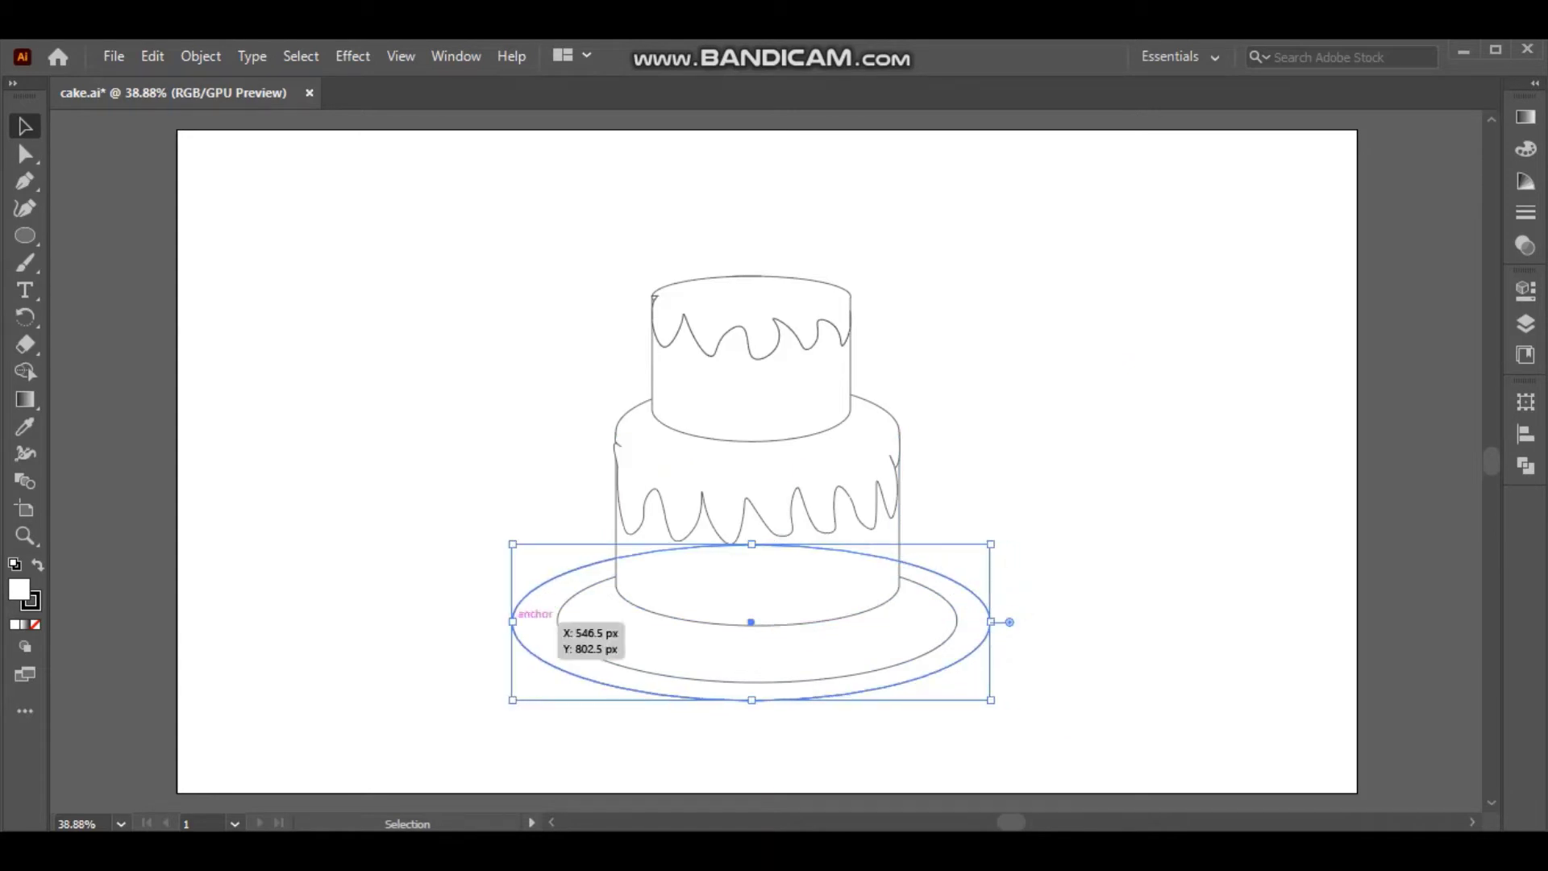
pyautogui.moveTo(519, 622); pyautogui.dragTo(525, 621)
# Fill the plate rim gray and the inner plate ellipse light gray.
pyautogui.doubleClick(19, 589)
pyautogui.click(481, 382)
pyautogui.click(1018, 289)
pyautogui.click(1525, 148)
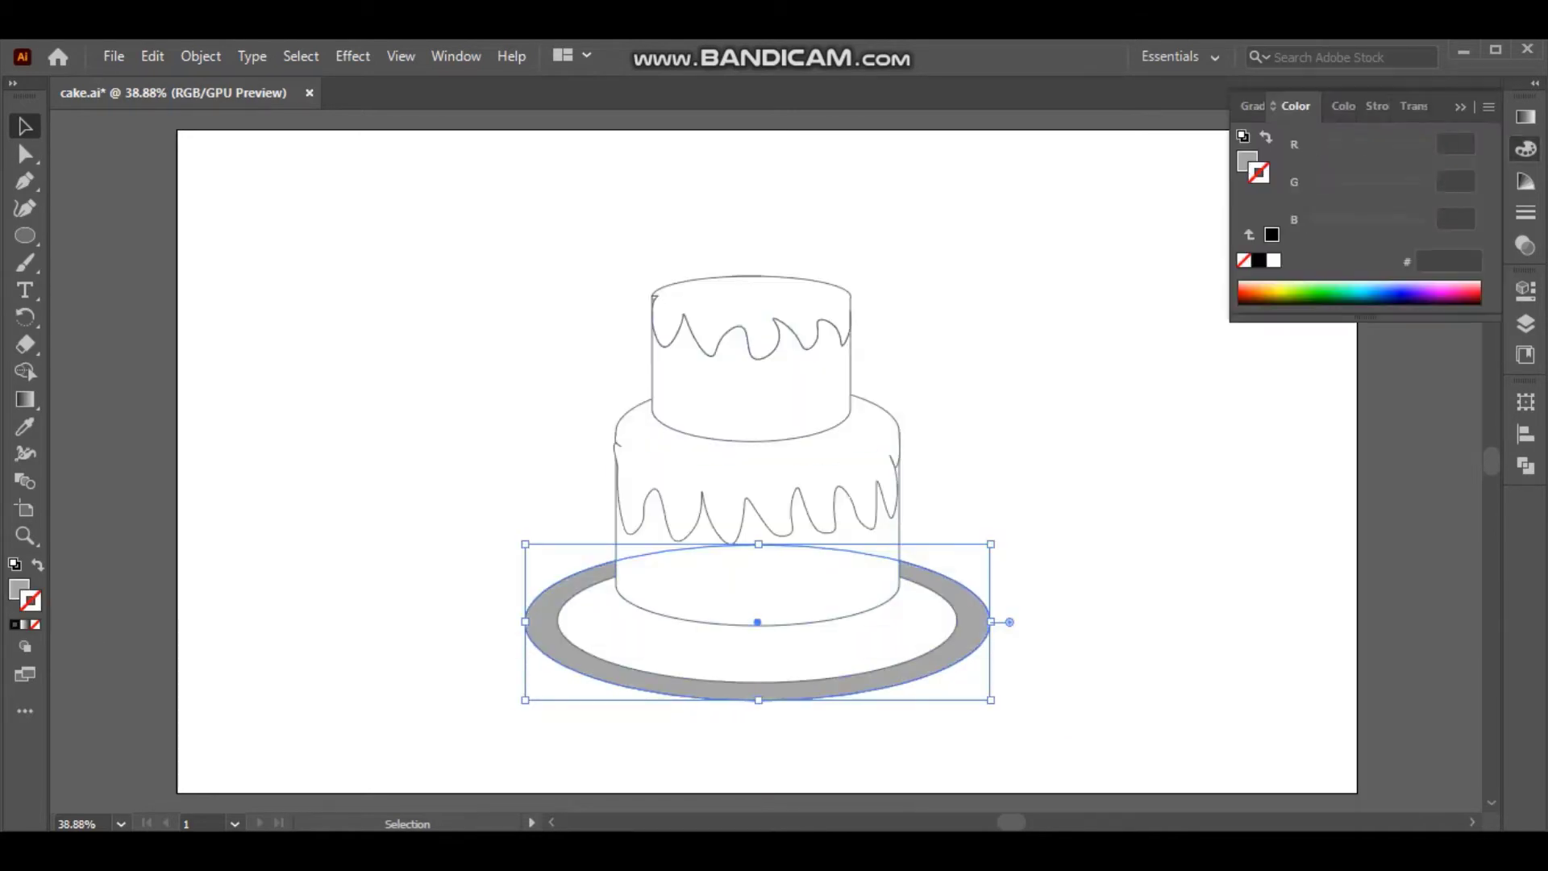
pyautogui.click(758, 682)
pyautogui.doubleClick(1248, 161)
pyautogui.press('Return')
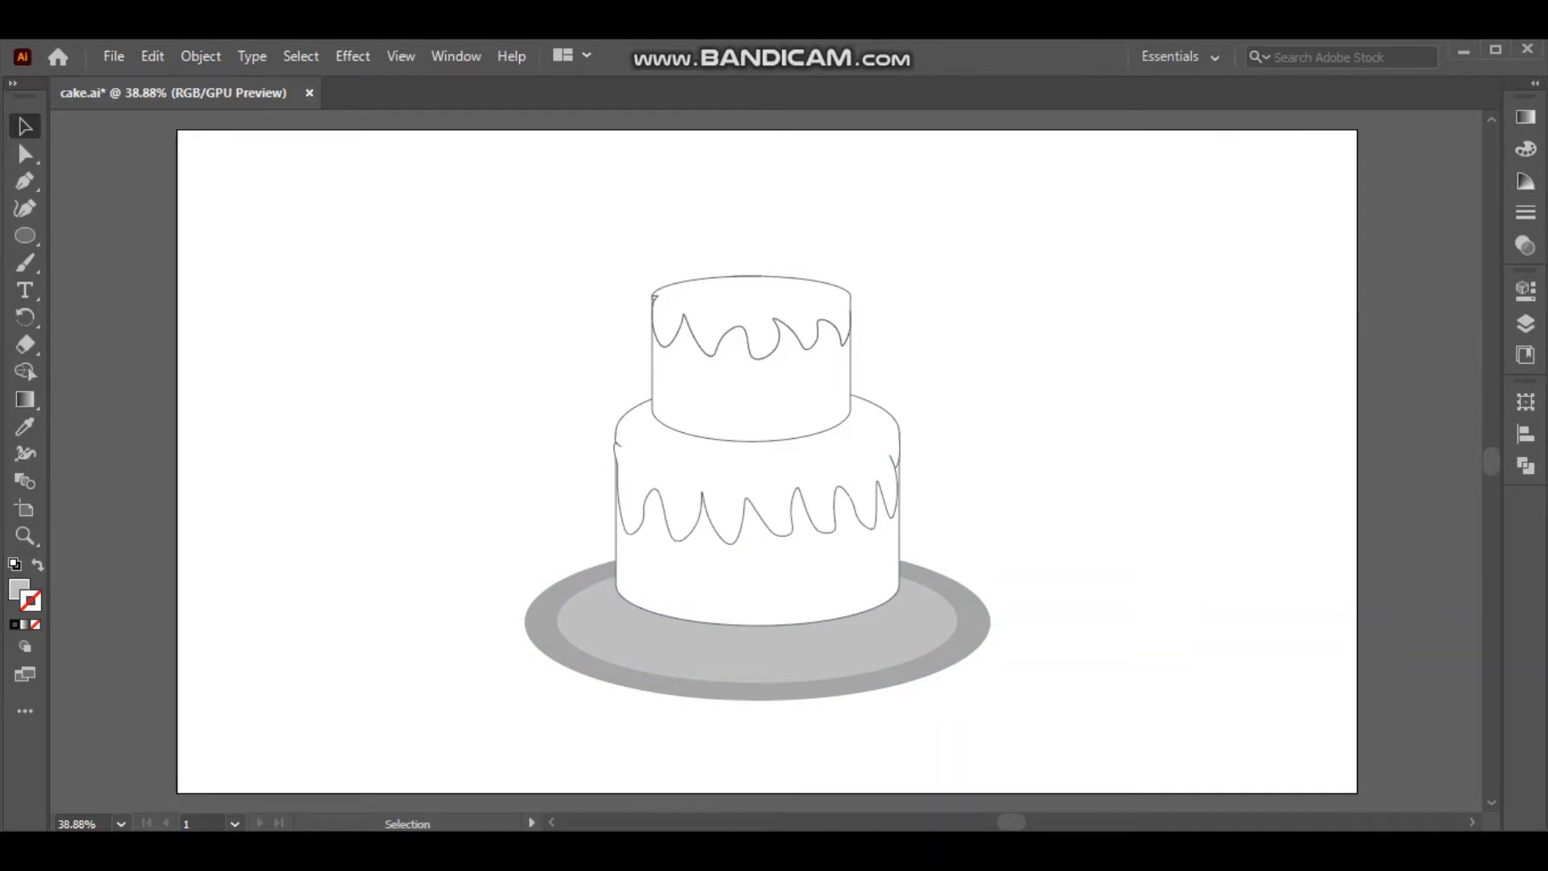
pyautogui.click(756, 620)
pyautogui.moveTo(553, 233); pyautogui.dragTo(952, 446)
# Fill both cake tiers with pale yellow F4E278.
pyautogui.doubleClick(20, 590)
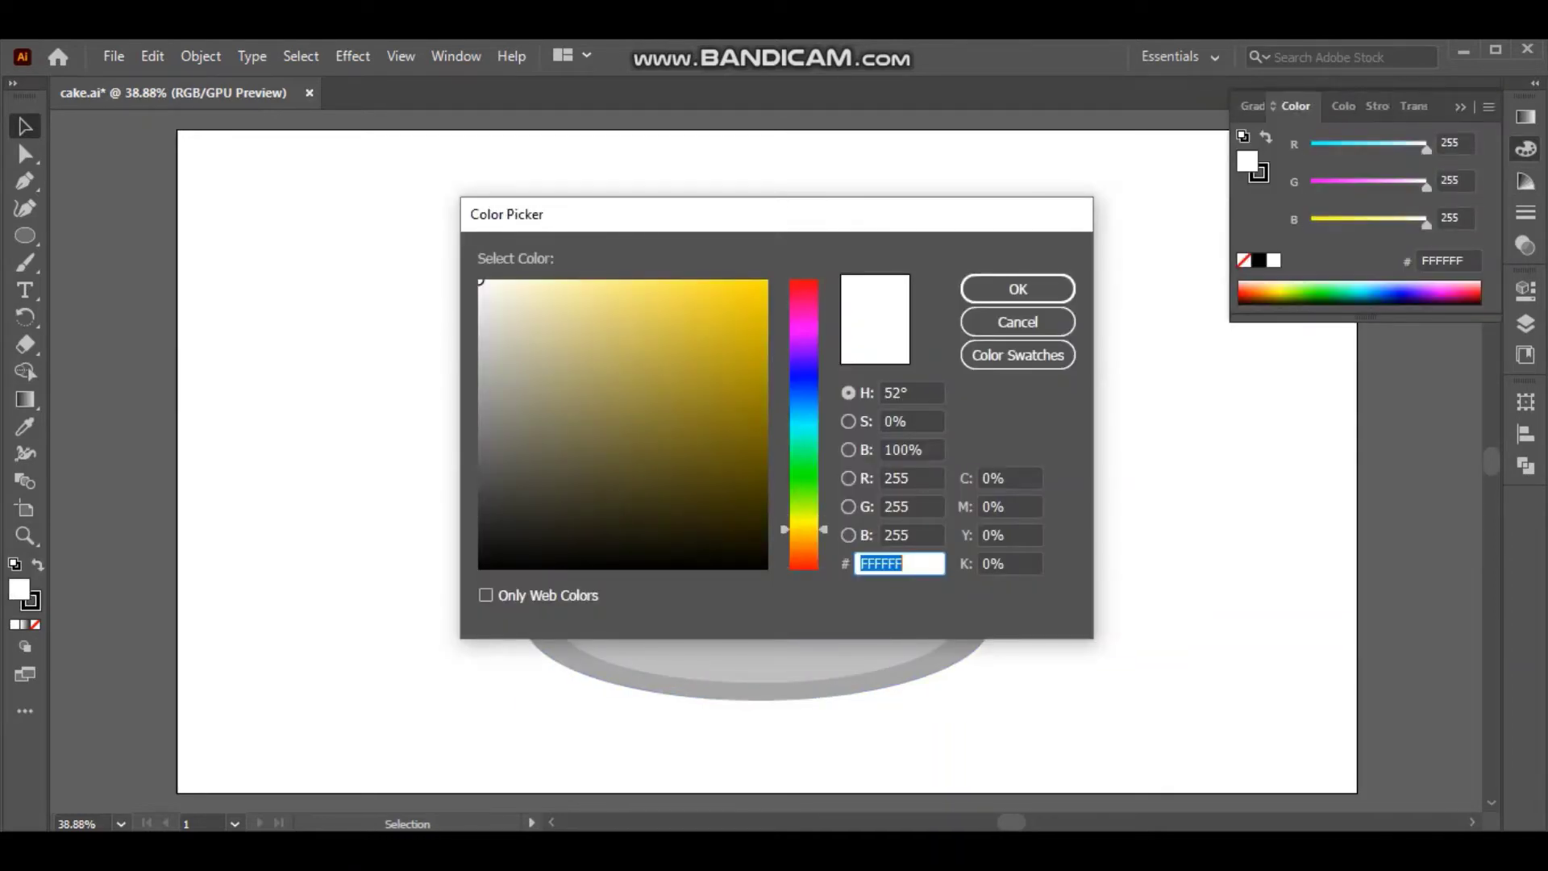
pyautogui.write('F4E278')
pyautogui.press('Return')
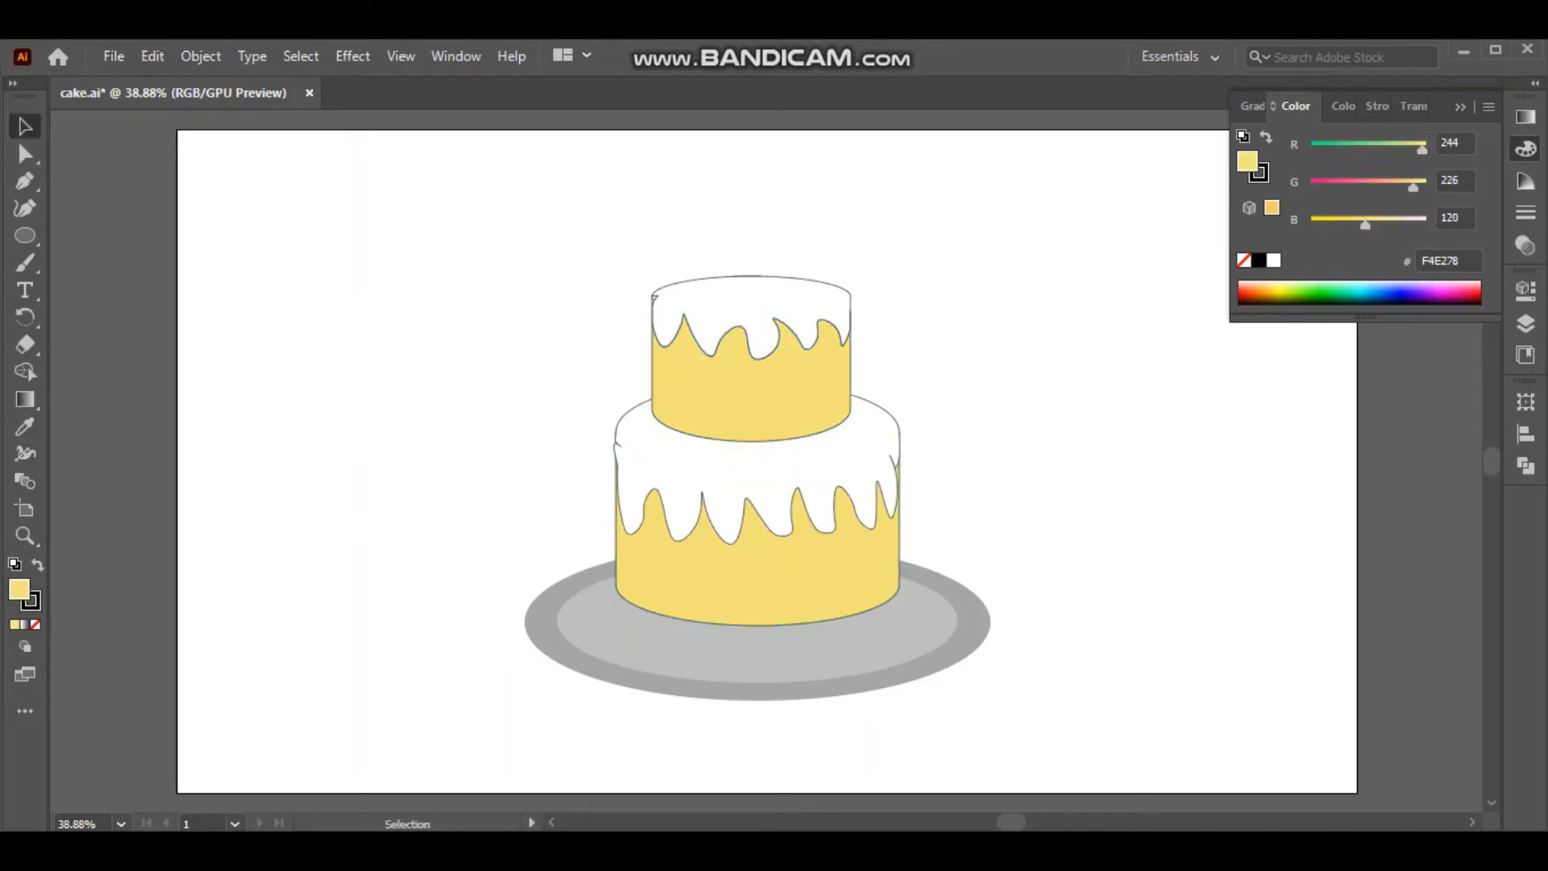
pyautogui.click(758, 580)
pyautogui.click(749, 379)
# Fill the lower icing pink DE68C1 and copy it to the top icing with the Eyedropper.
pyautogui.click(758, 451)
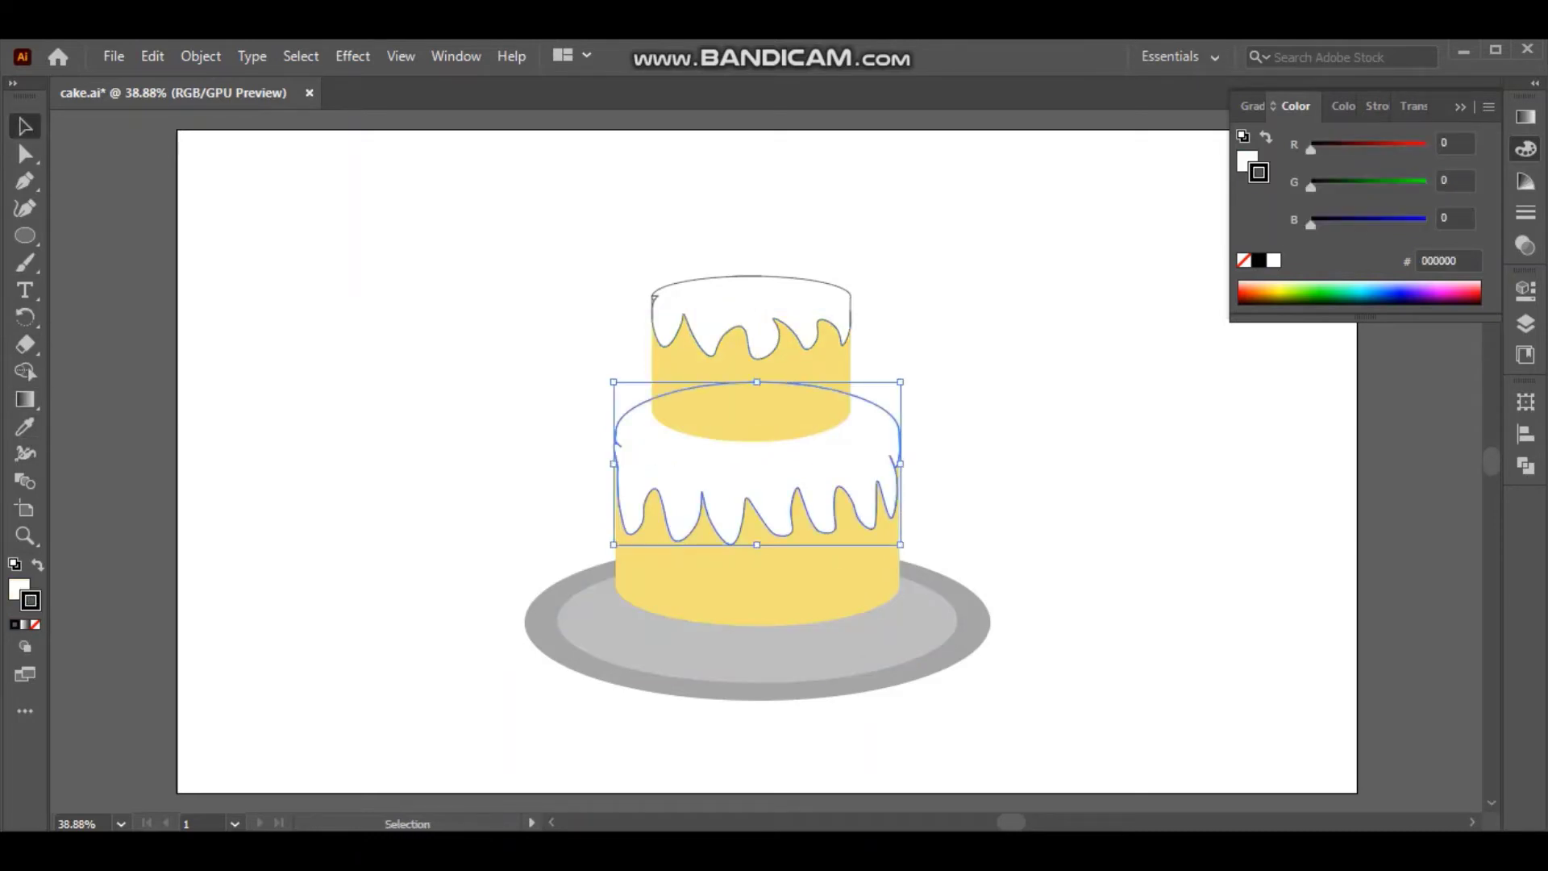
pyautogui.doubleClick(19, 589)
pyautogui.write('DE68C1')
pyautogui.press('Return')
pyautogui.hotkey('ctrl', 'shift', 'a')
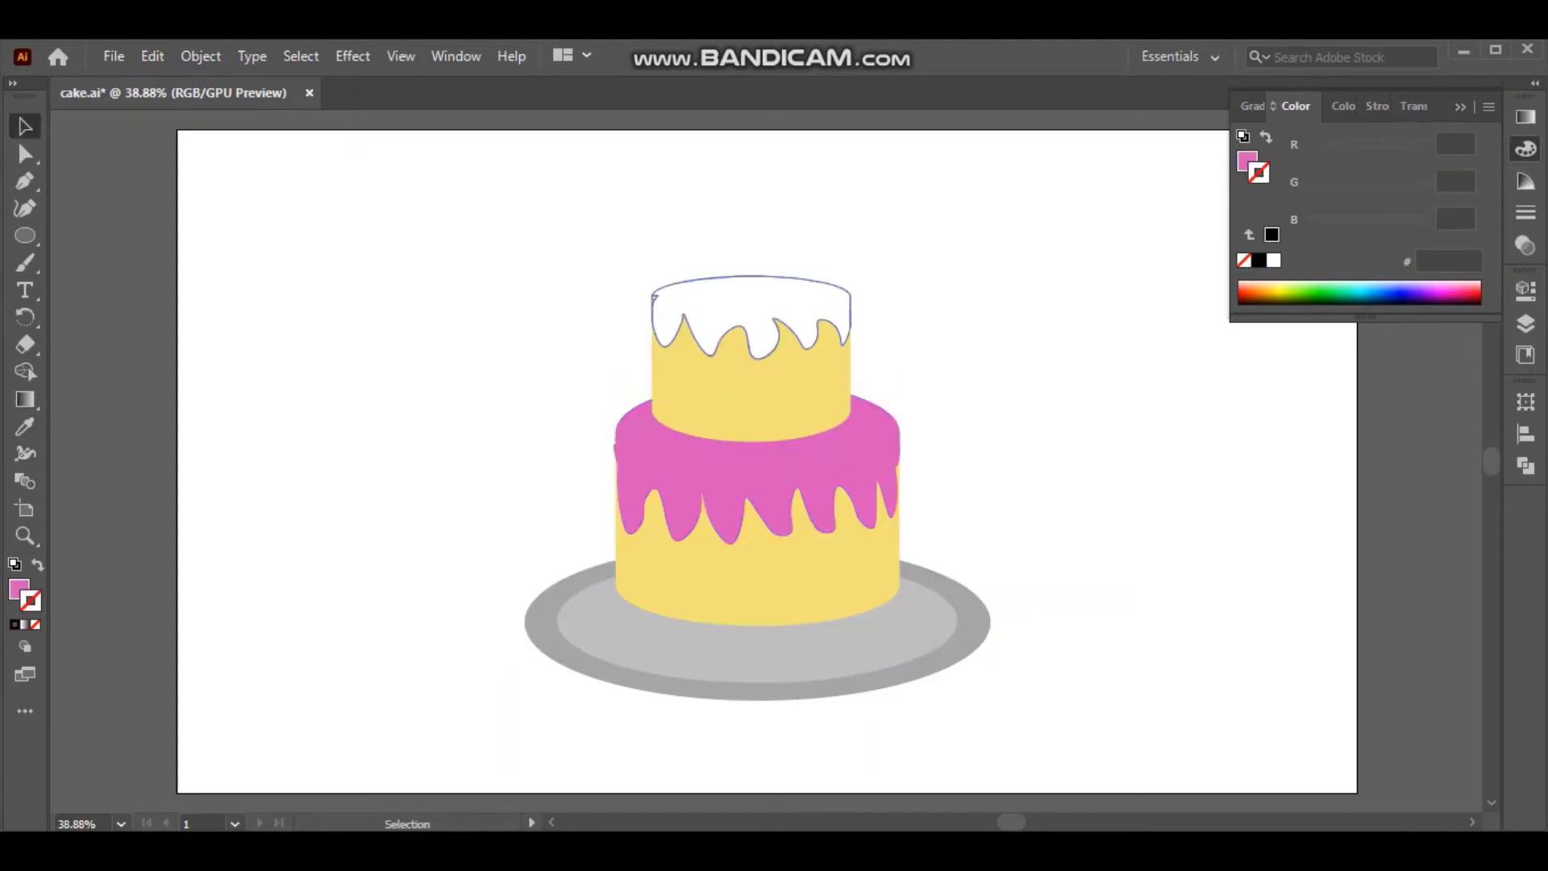
pyautogui.click(655, 296)
pyautogui.press('i')
pyautogui.click(758, 452)
# Draw a small circle beside the cake to become a pearl.
pyautogui.press('v')
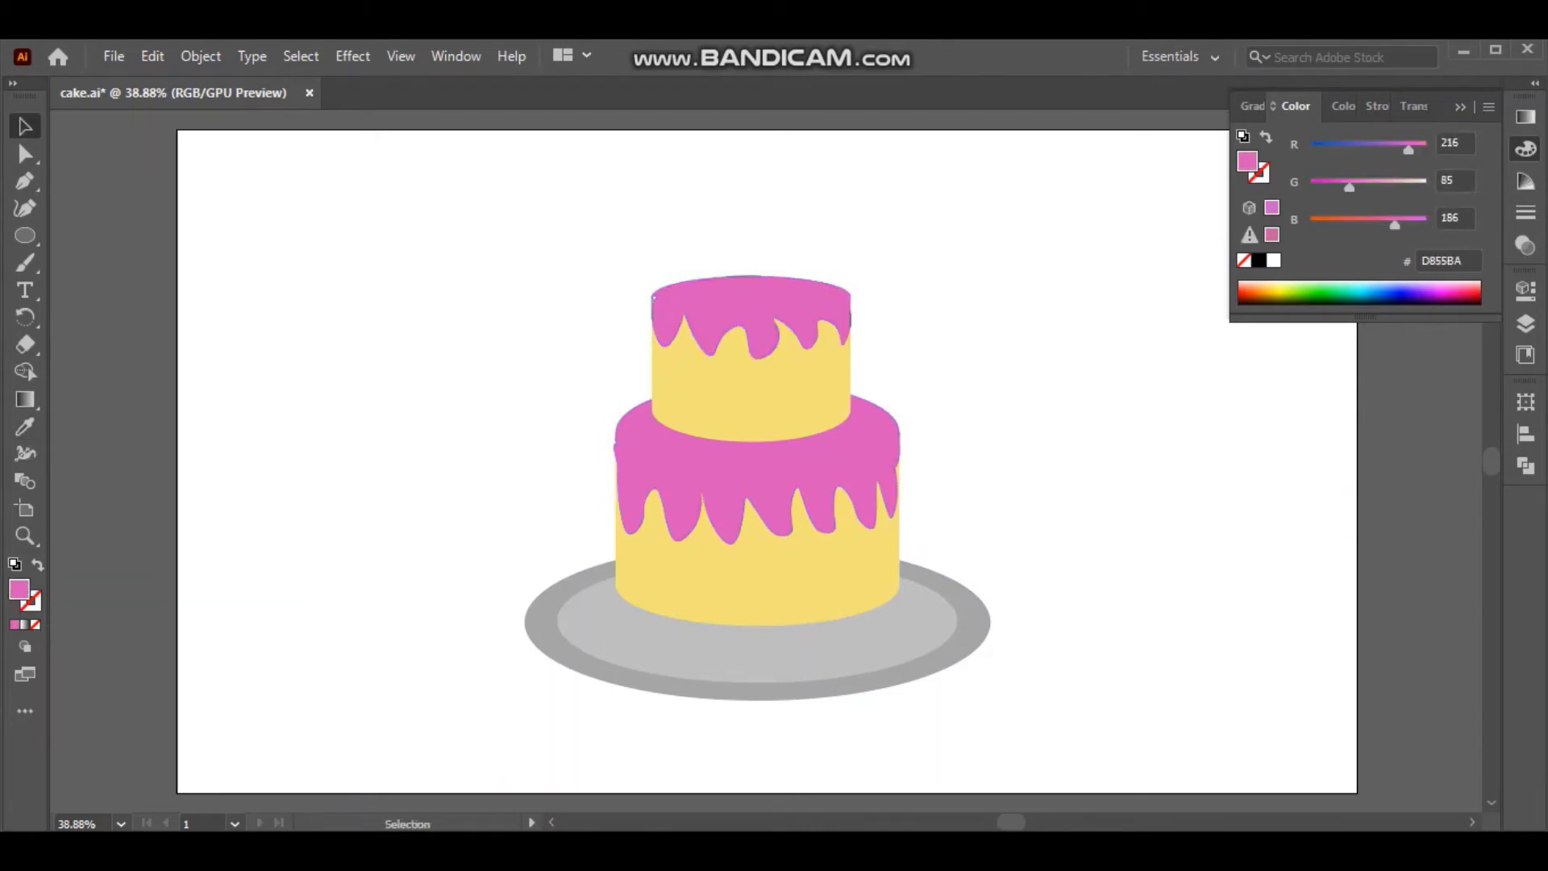
pyautogui.press('a')
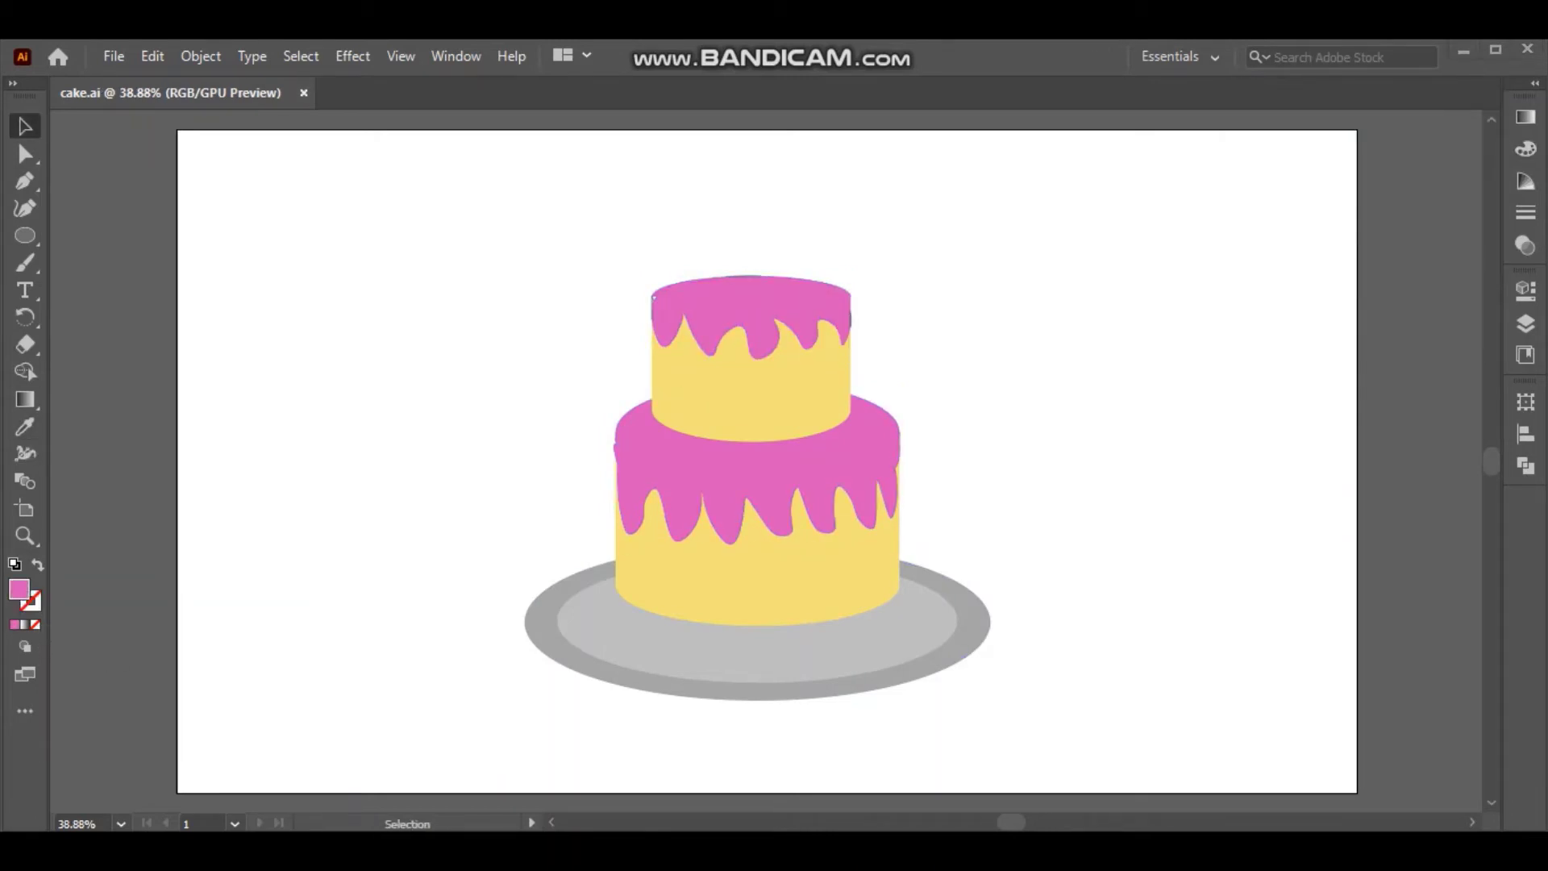
pyautogui.moveTo(261, 421); pyautogui.dragTo(300, 458)
pyautogui.doubleClick(20, 590)
# Fill the pearl circle white and add a grey shading shape inside it.
pyautogui.click(484, 278)
pyautogui.click(1020, 287)
pyautogui.press('v')
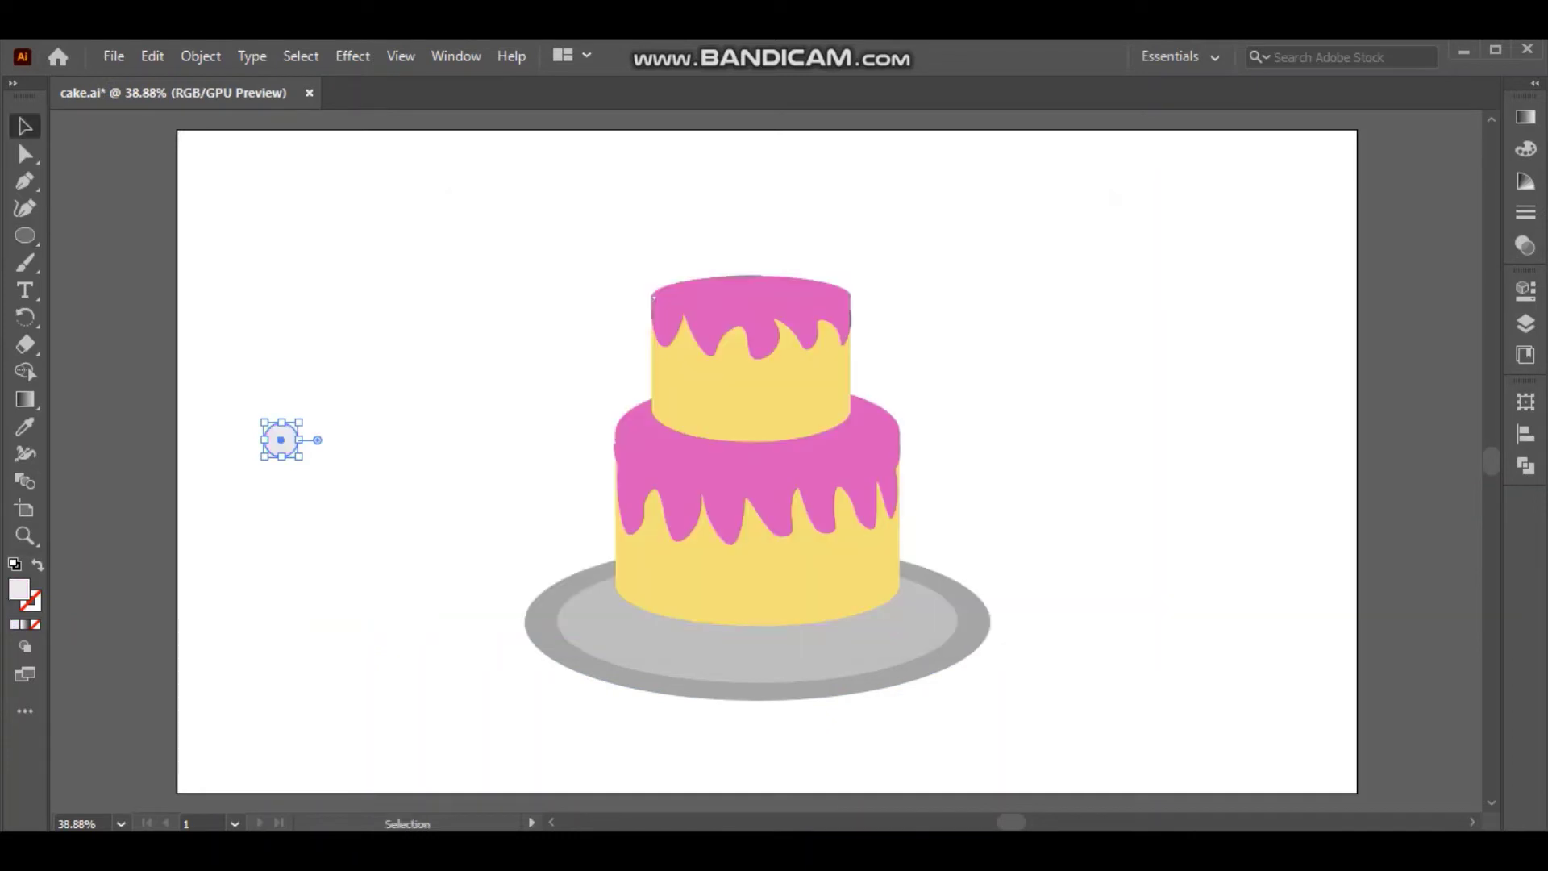
pyautogui.moveTo(765, 460)
pyautogui.mouseDown()
pyautogui.moveTo(324, 519)
pyautogui.moveTo(288, 439)
pyautogui.mouseUp()
pyautogui.doubleClick(20, 589)
pyautogui.click(1000, 287)
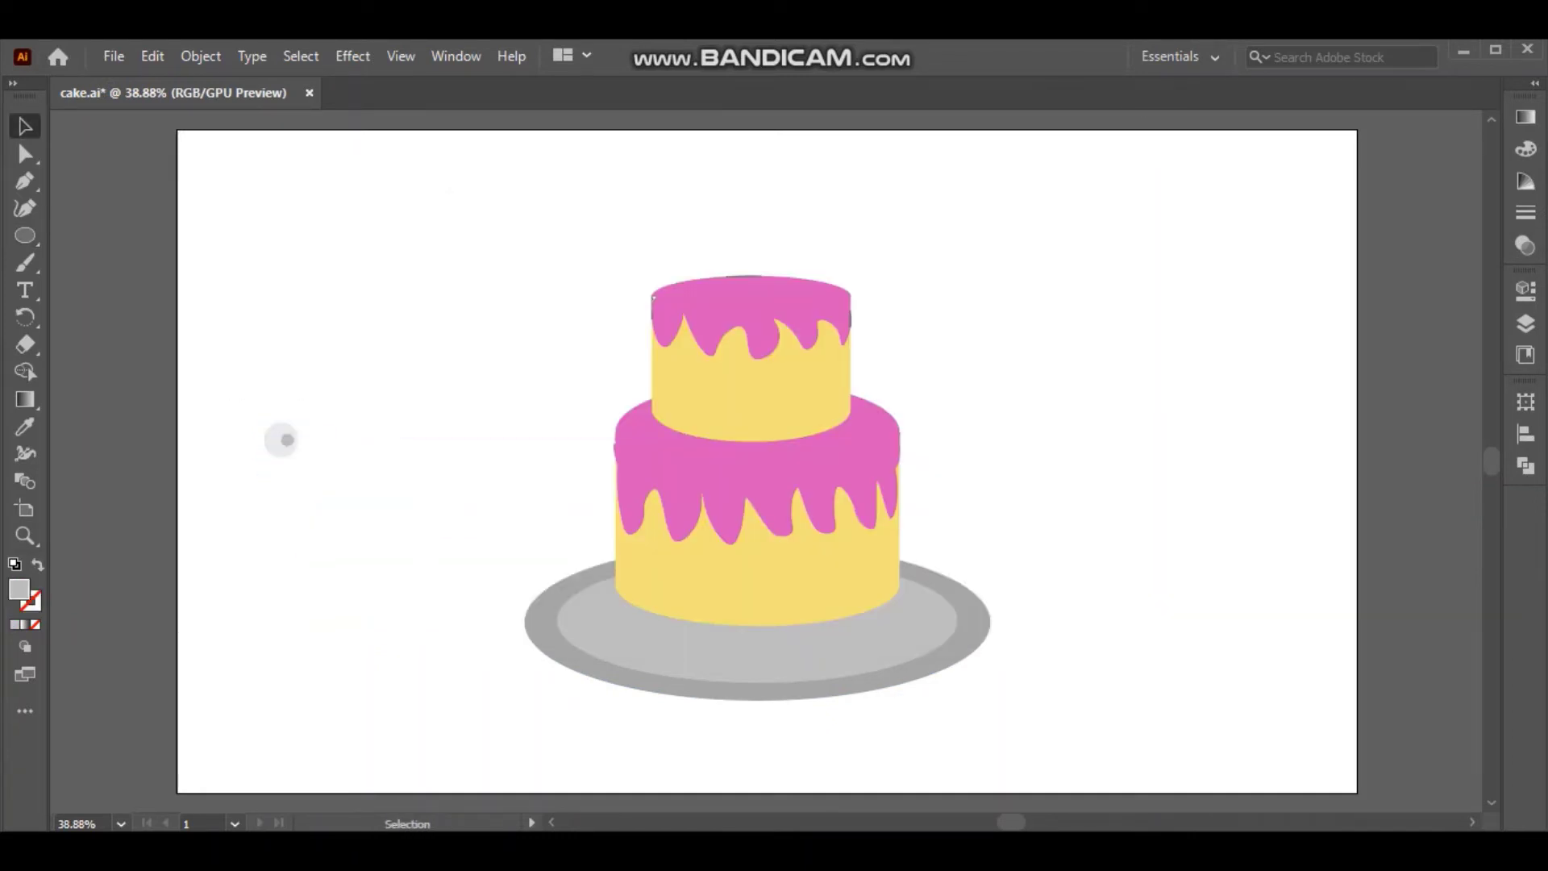
# Lighten the shading grey, shrink the pearl, and place it on the lower tier's left rim.
pyautogui.doubleClick(19, 589)
pyautogui.click(1016, 287)
pyautogui.doubleClick(19, 589)
pyautogui.click(1016, 287)
pyautogui.doubleClick(19, 590)
pyautogui.click(1016, 287)
pyautogui.moveTo(298, 475); pyautogui.dragTo(284, 449)
pyautogui.moveTo(766, 457); pyautogui.dragTo(654, 412)
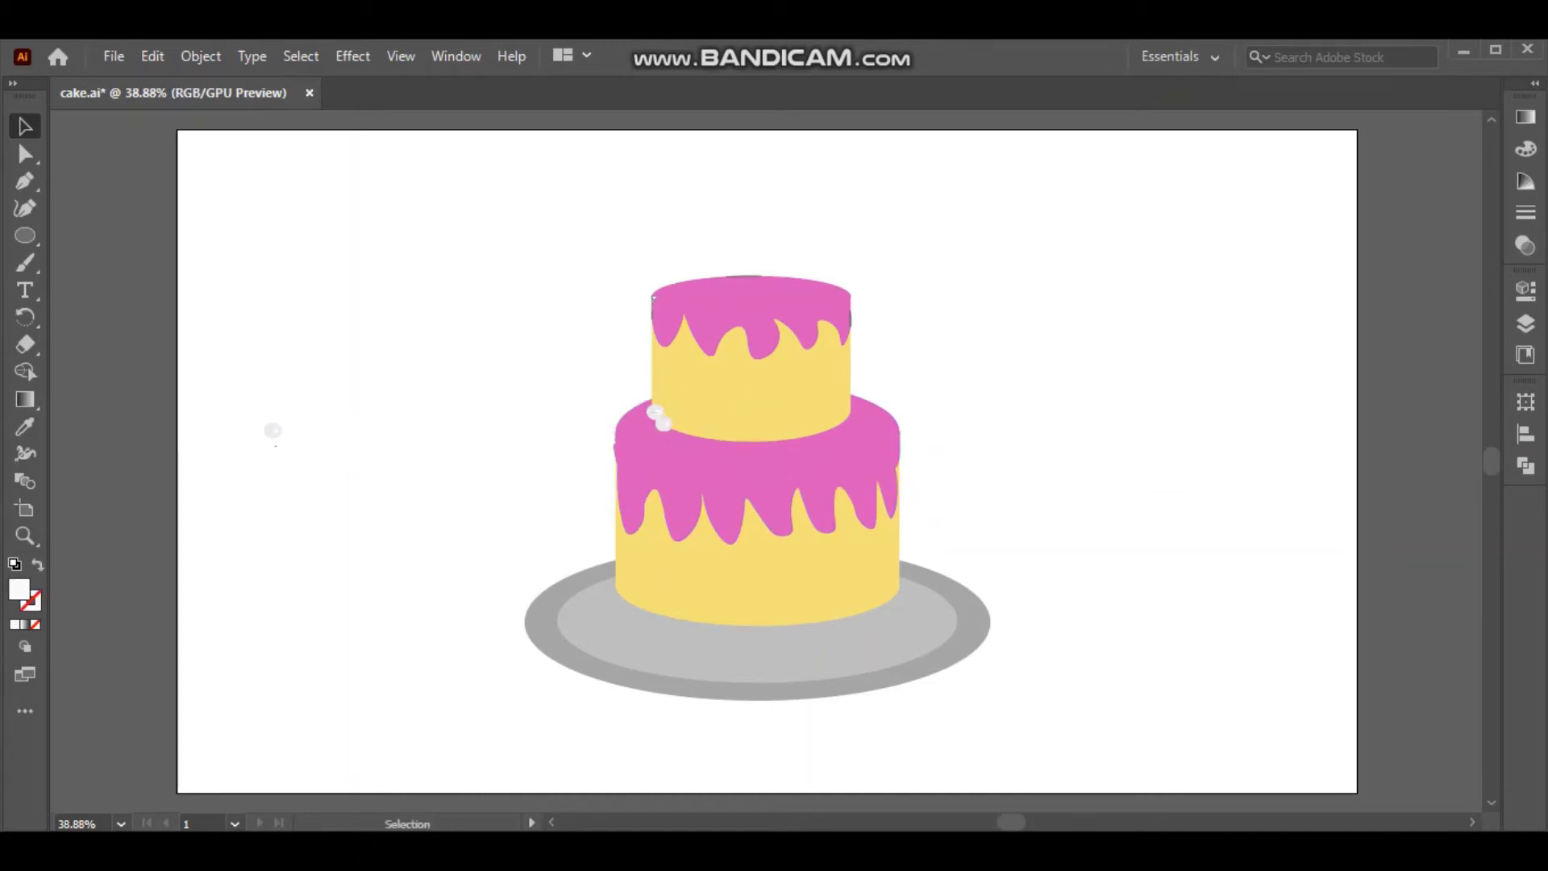
# Alt-drag four pearl copies left to right along the lower tier's top rim.
pyautogui.moveTo(766, 457); pyautogui.dragTo(678, 433)
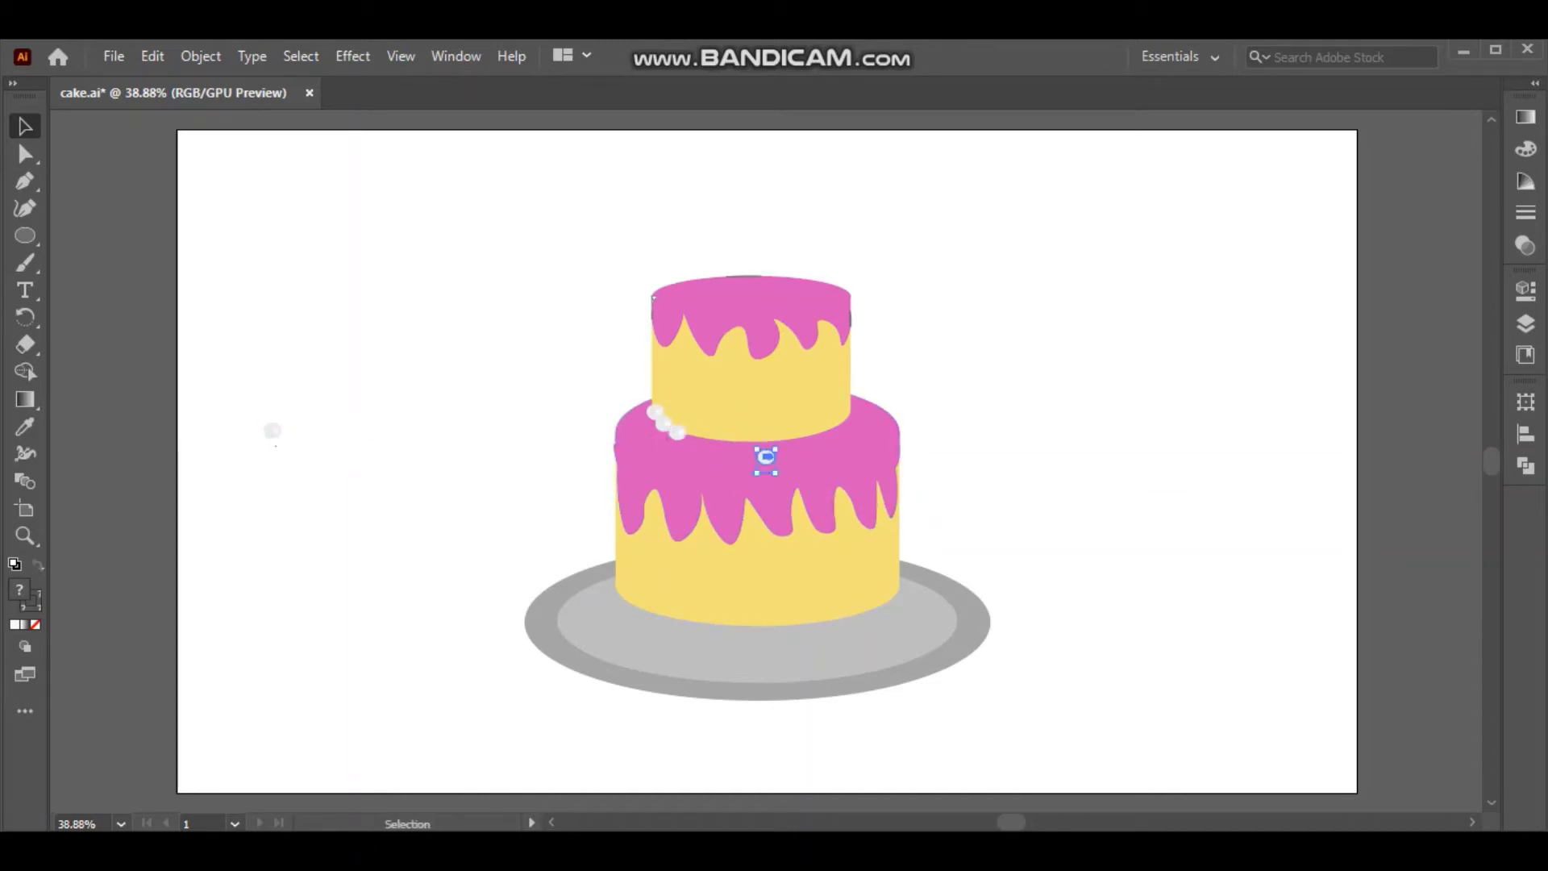
pyautogui.moveTo(766, 458)
pyautogui.mouseDown()
pyautogui.moveTo(696, 436)
pyautogui.moveTo(751, 456)
pyautogui.moveTo(742, 446)
pyautogui.moveTo(848, 425)
pyautogui.mouseUp()
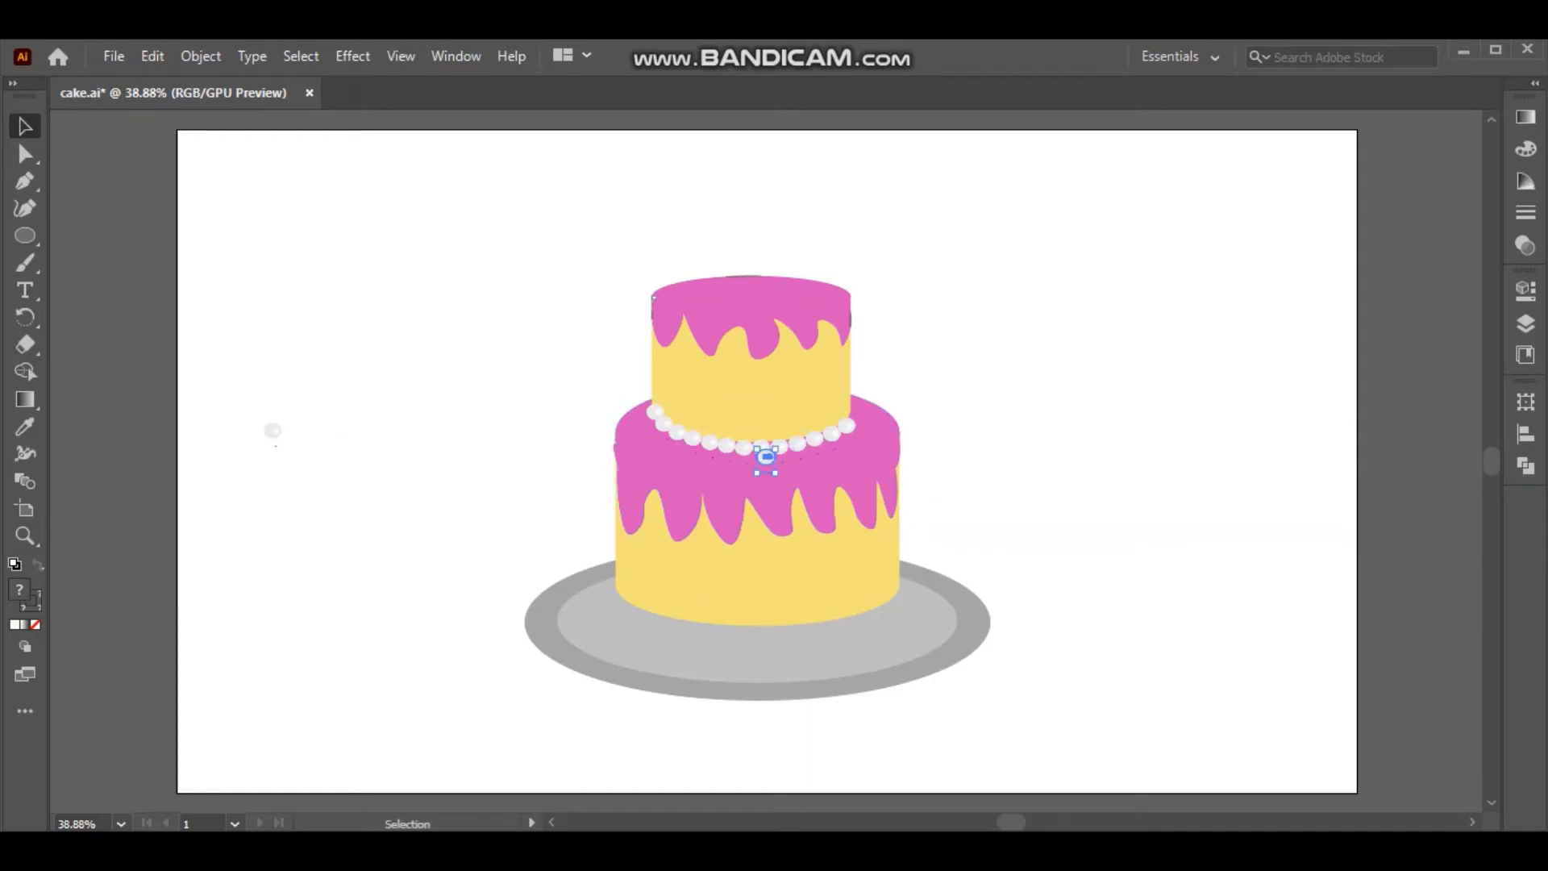
pyautogui.moveTo(766, 457); pyautogui.dragTo(855, 413)
pyautogui.moveTo(766, 457); pyautogui.dragTo(858, 399)
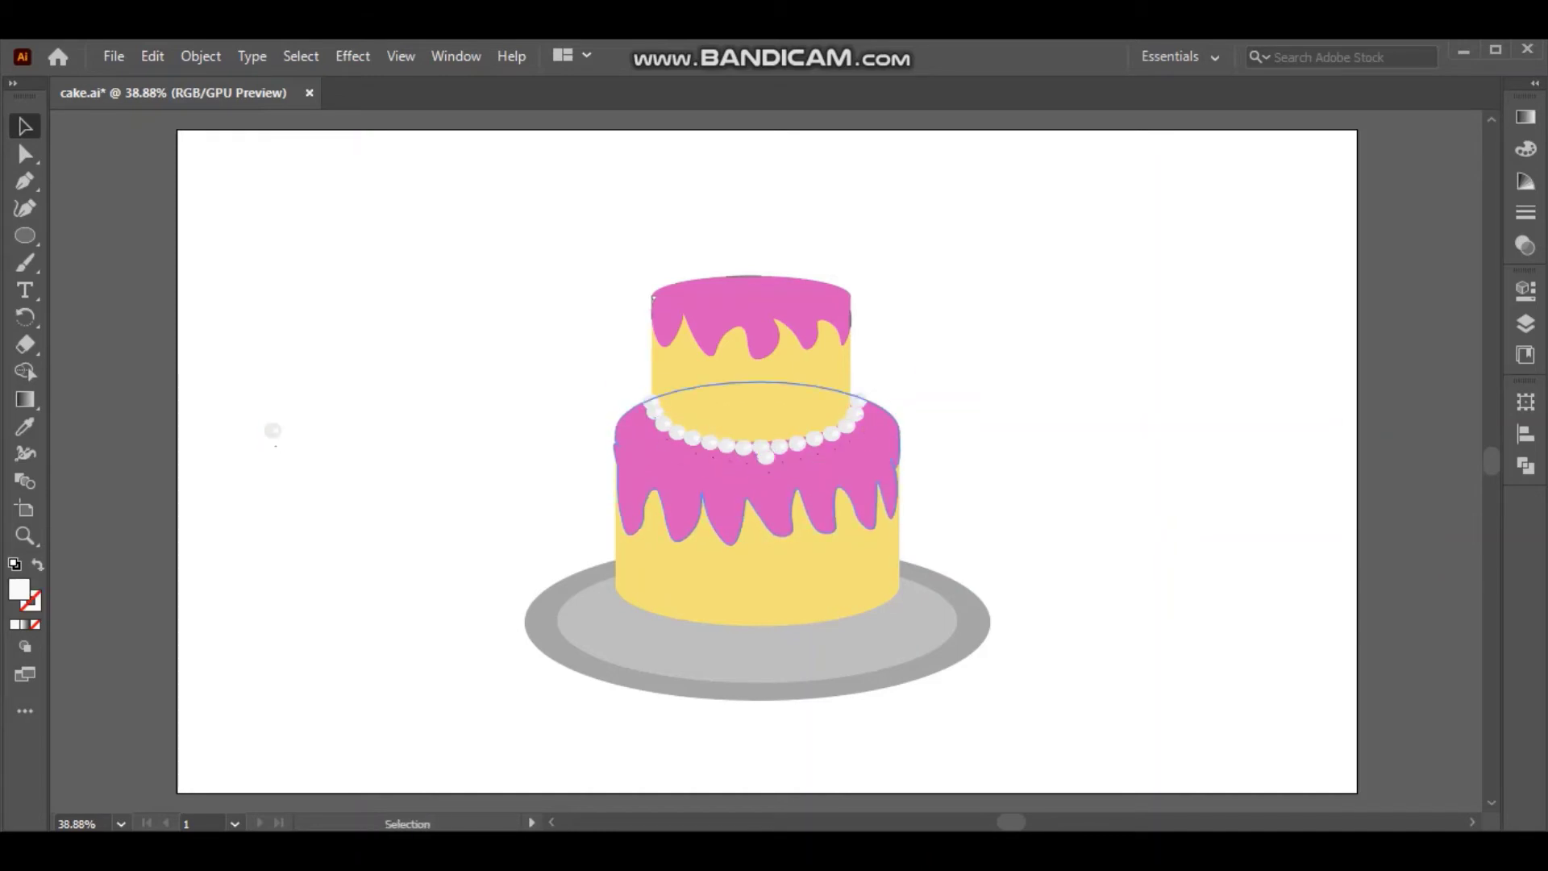
# Alt-drag pearl copies along the lower tier's bottom edge where it meets the plate.
pyautogui.moveTo(272, 433)
pyautogui.mouseDown()
pyautogui.moveTo(900, 582)
pyautogui.moveTo(892, 595)
pyautogui.mouseUp()
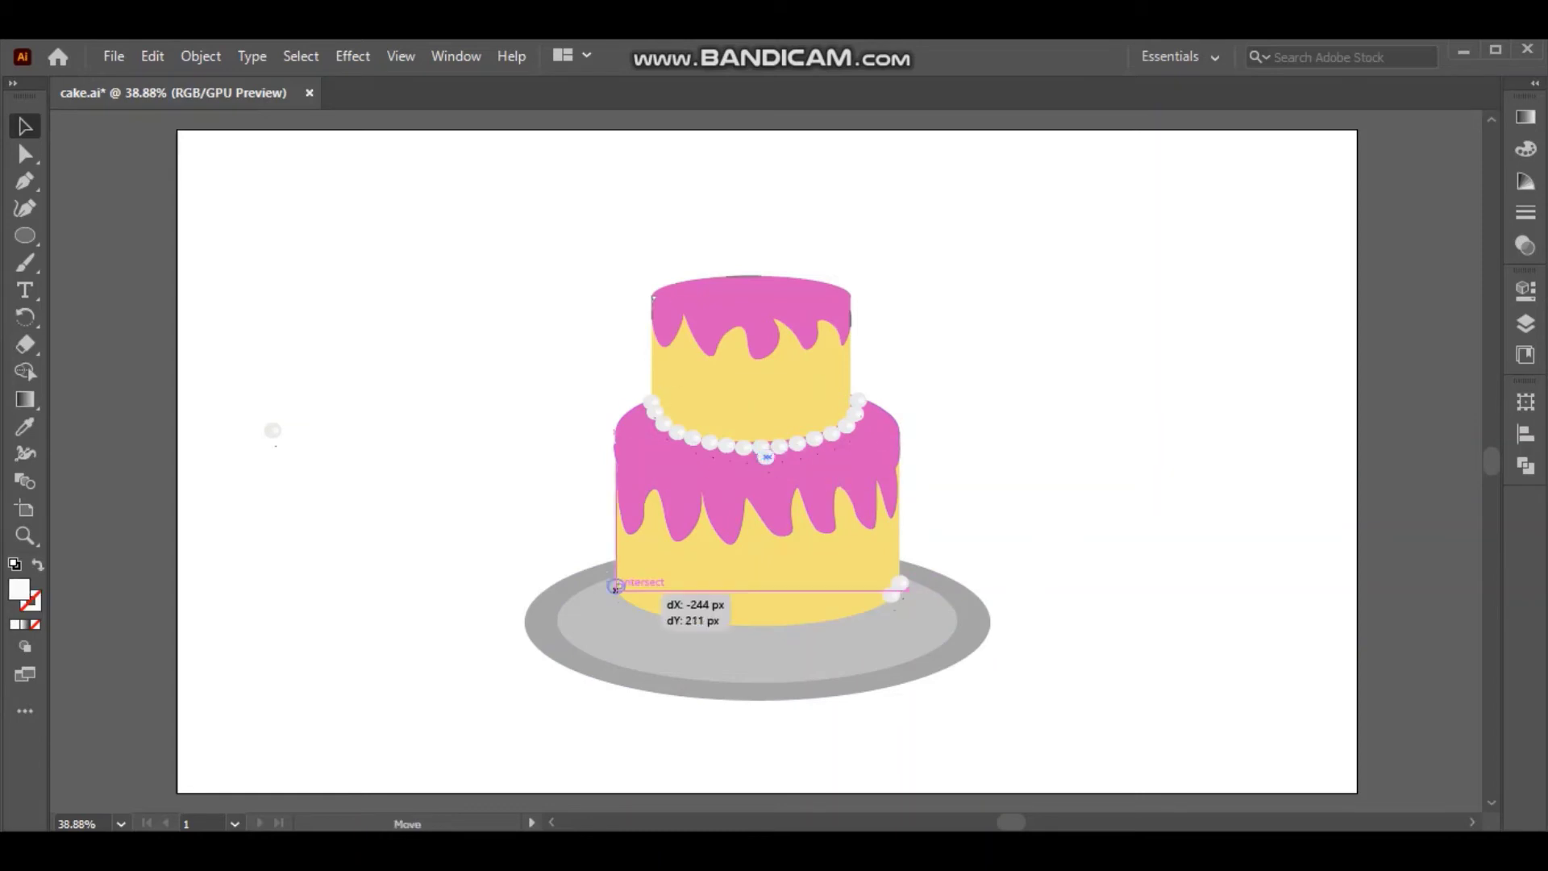
pyautogui.moveTo(766, 457)
pyautogui.mouseDown()
pyautogui.moveTo(625, 599)
pyautogui.moveTo(639, 606)
pyautogui.mouseUp()
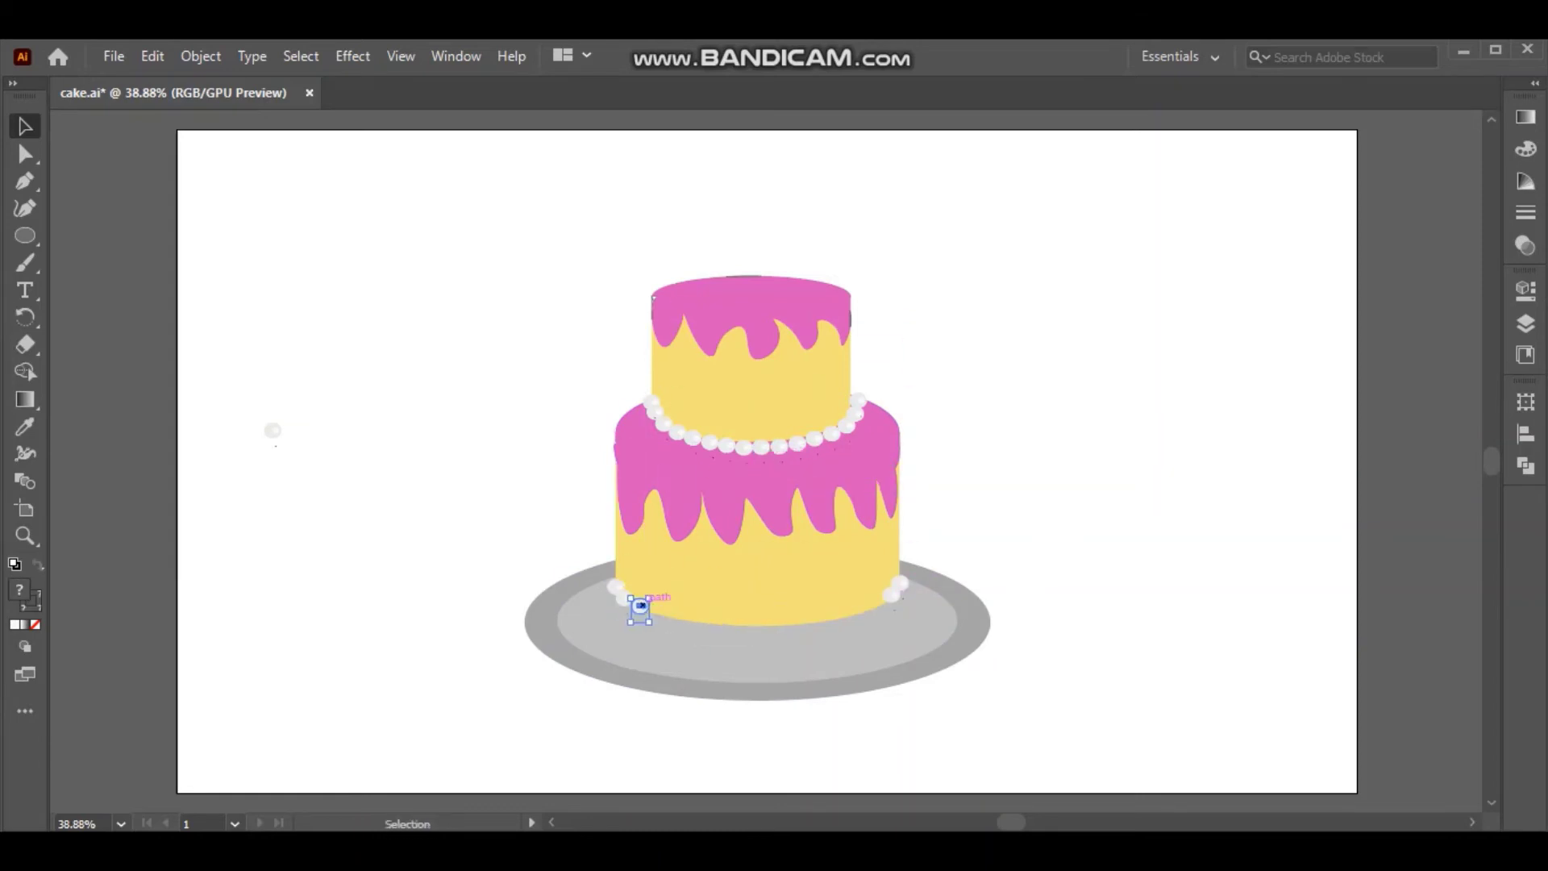
pyautogui.moveTo(766, 457); pyautogui.dragTo(667, 617)
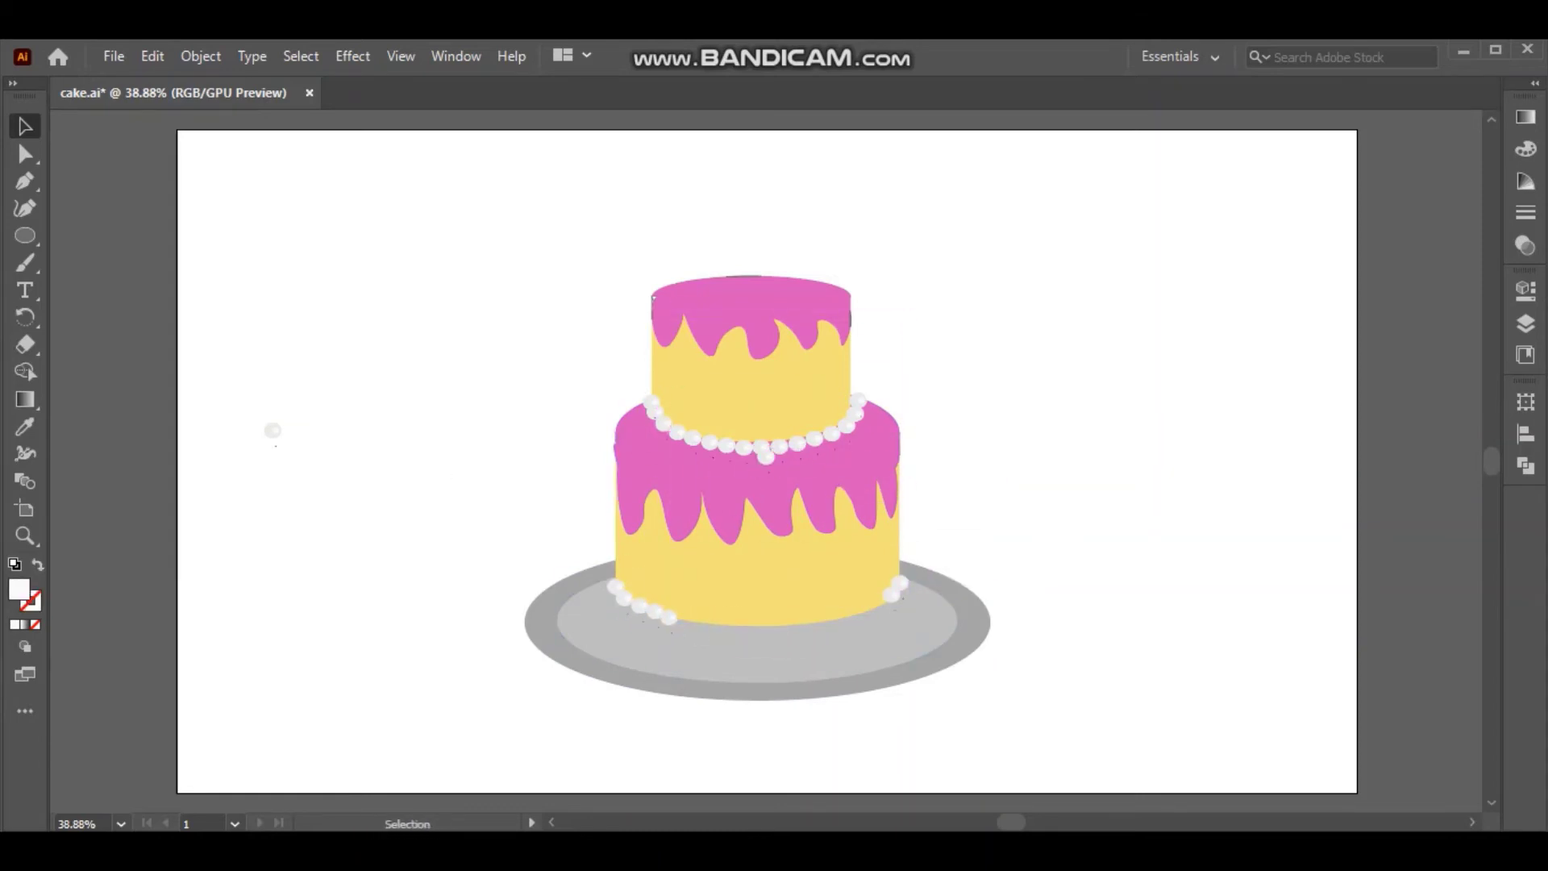
pyautogui.moveTo(874, 613); pyautogui.dragTo(874, 611)
pyautogui.click(766, 457)
pyautogui.moveTo(767, 493); pyautogui.dragTo(858, 617)
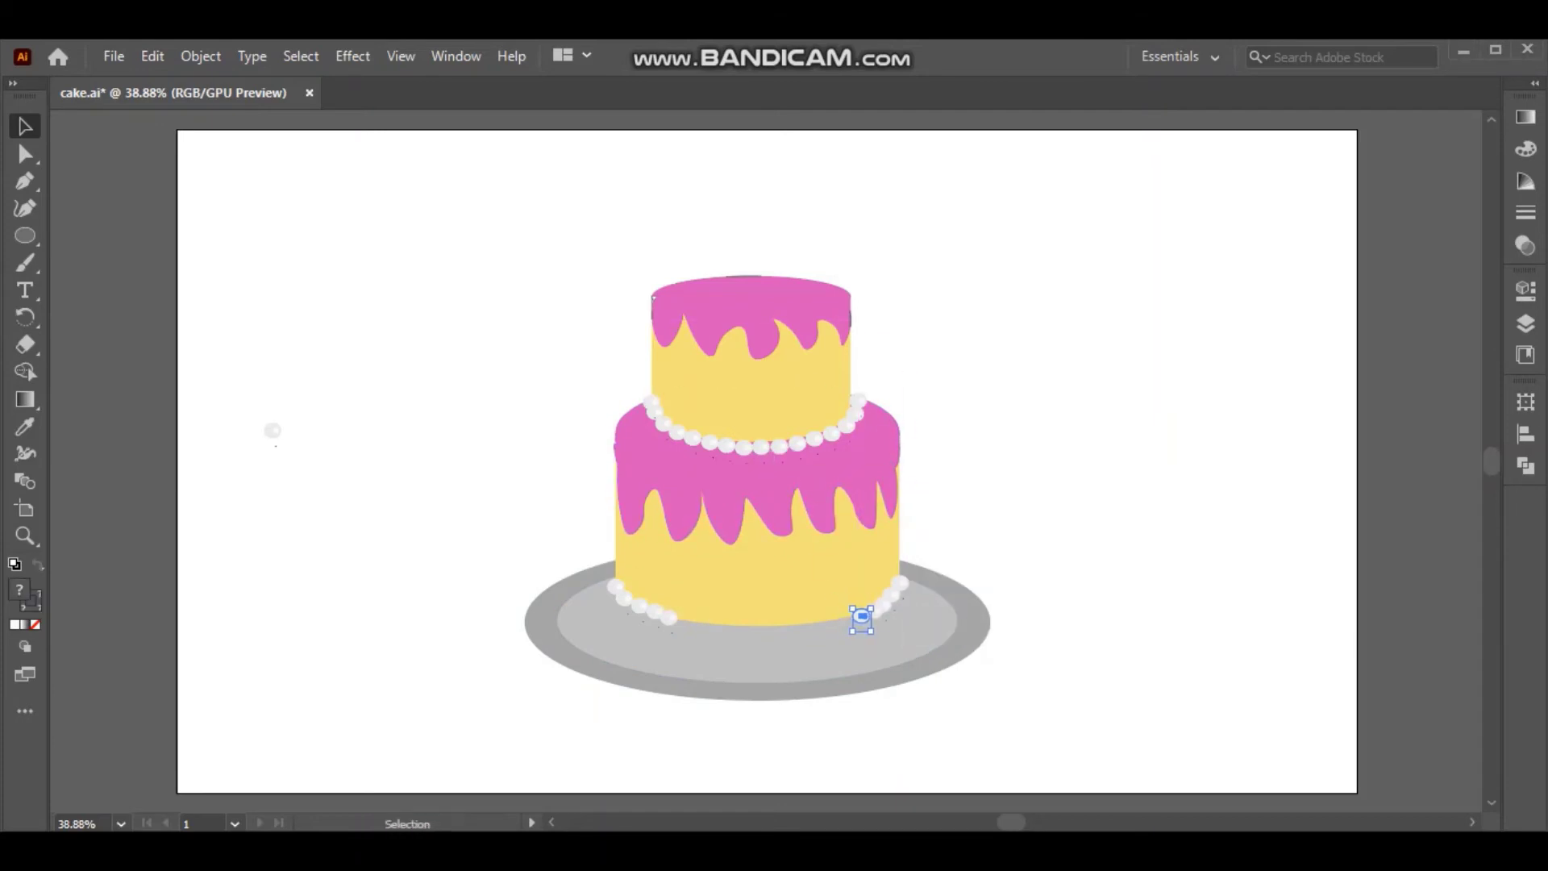
pyautogui.moveTo(766, 457); pyautogui.dragTo(718, 626)
pyautogui.moveTo(760, 449); pyautogui.dragTo(847, 622)
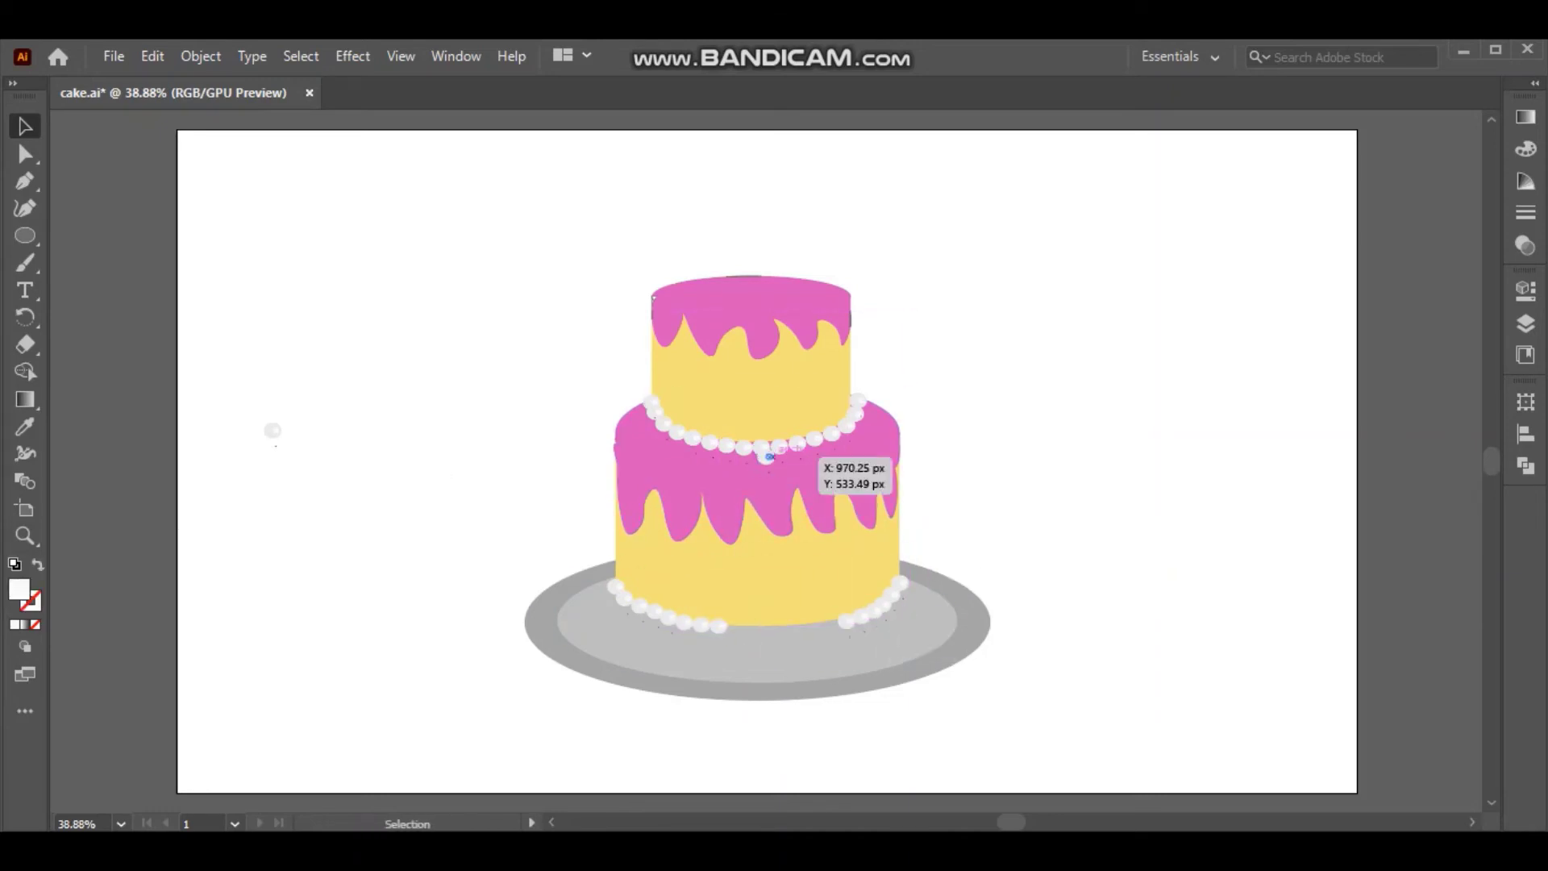
pyautogui.moveTo(766, 458); pyautogui.dragTo(736, 625)
pyautogui.click(766, 457)
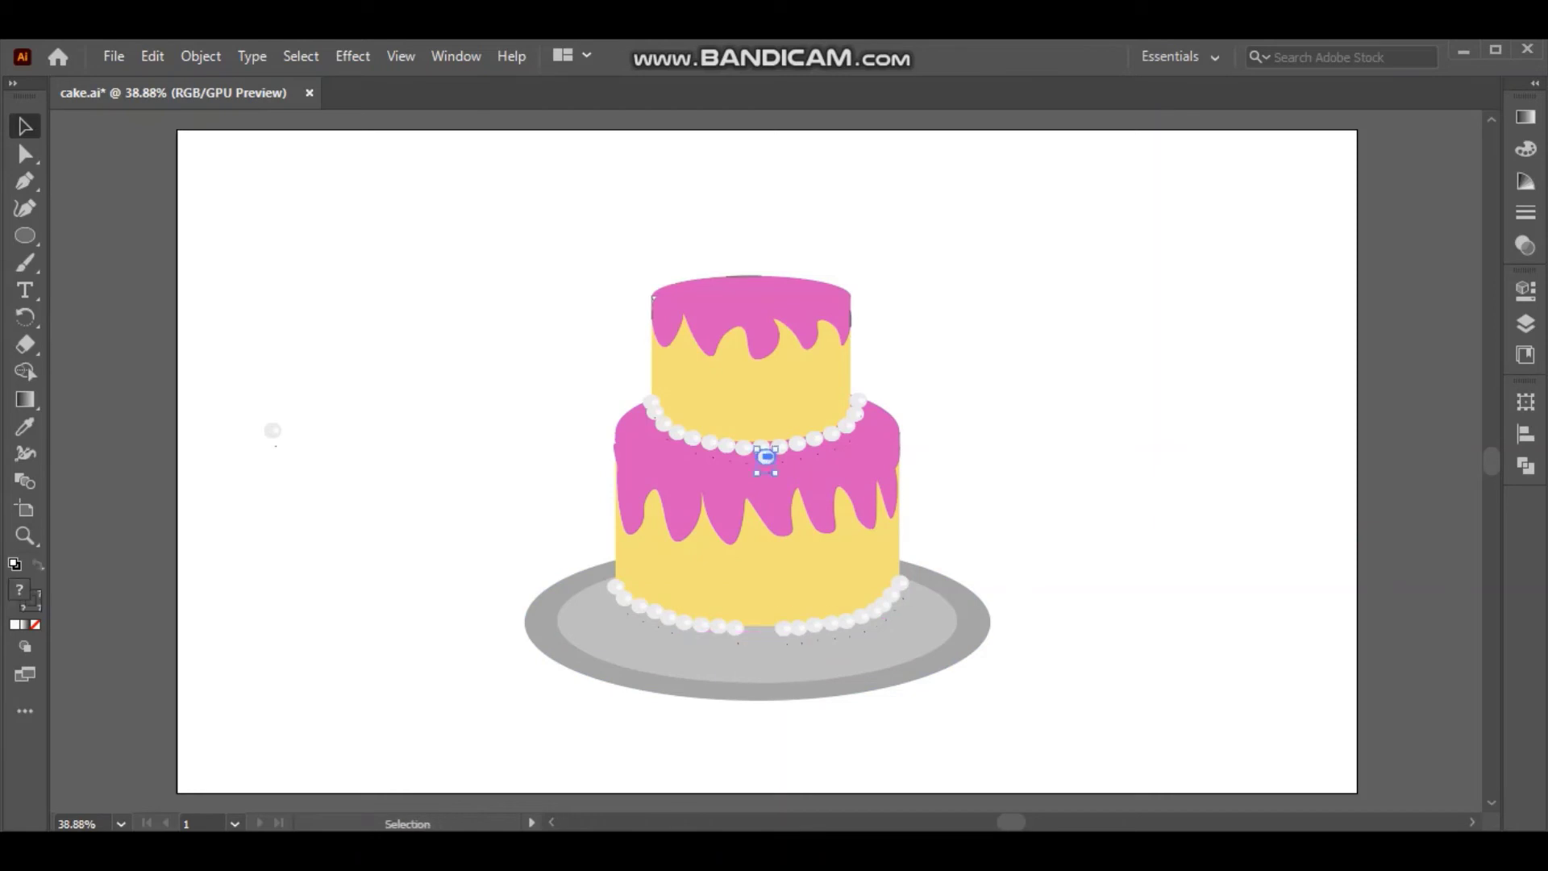
pyautogui.moveTo(766, 457)
pyautogui.mouseDown()
pyautogui.moveTo(752, 631)
pyautogui.moveTo(766, 632)
pyautogui.mouseUp()
# Lighten the icing pink, nudge the top icing up, and place a leaf outline above the top tier.
pyautogui.click(806, 439)
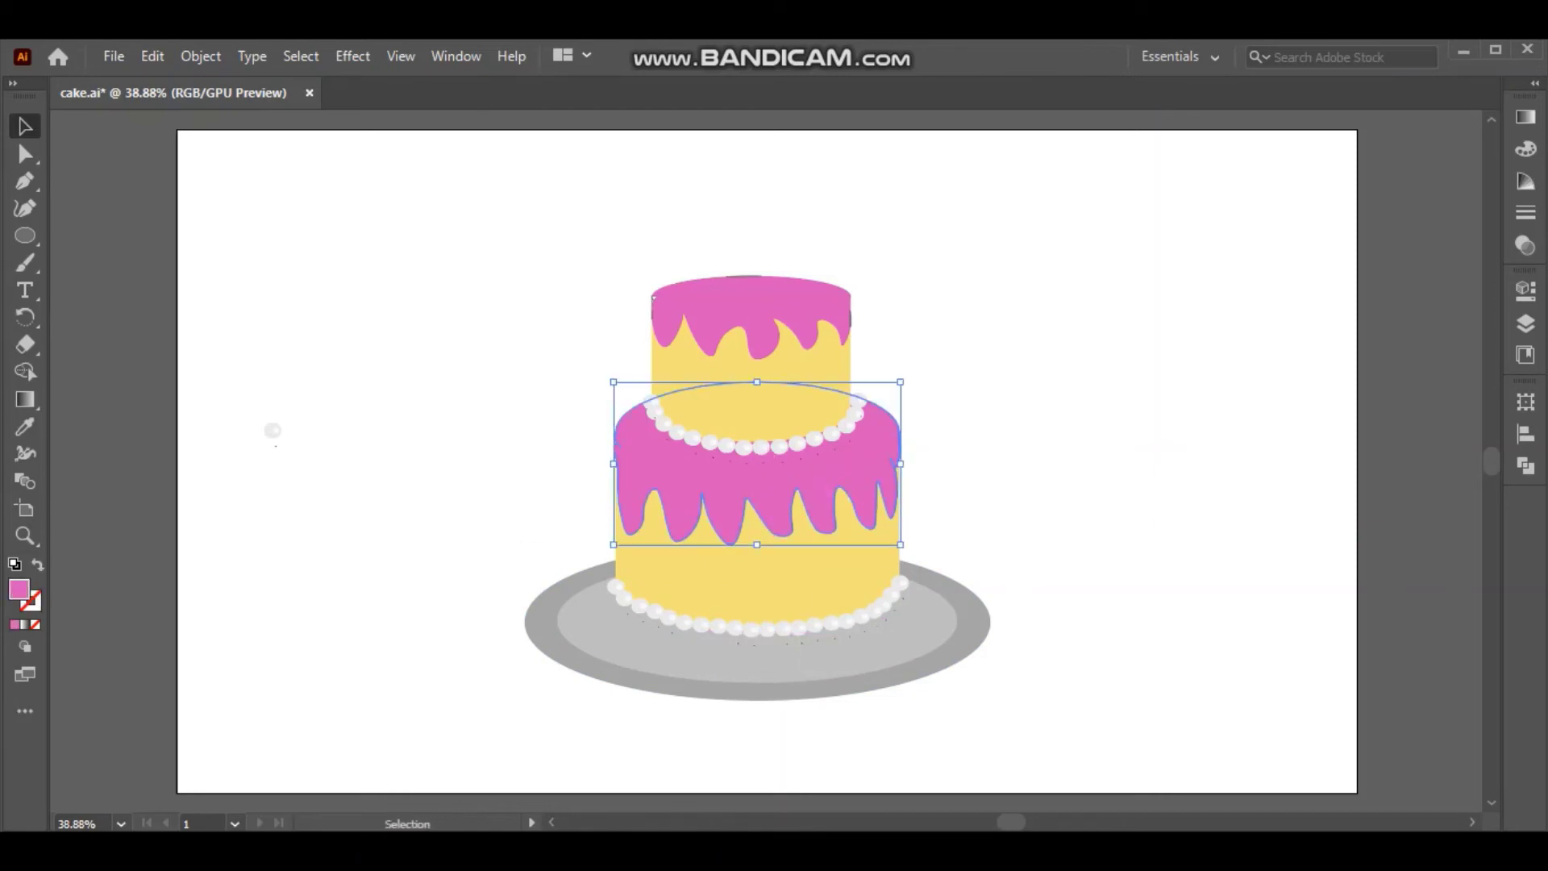
pyautogui.doubleClick(18, 589)
pyautogui.press('Return')
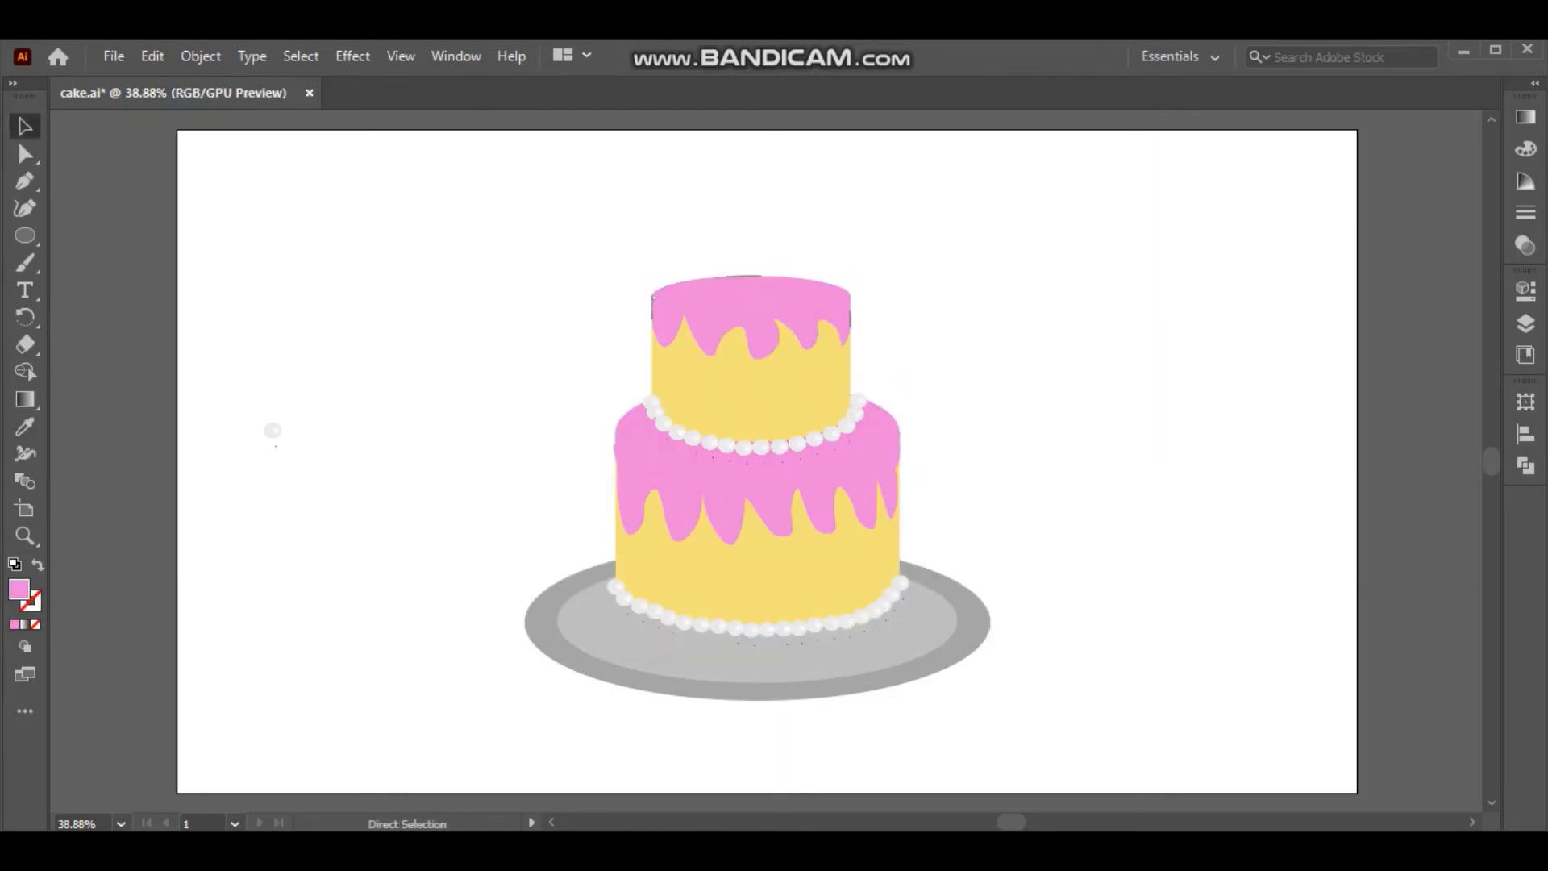
pyautogui.press('Up')
pyautogui.press('Up')
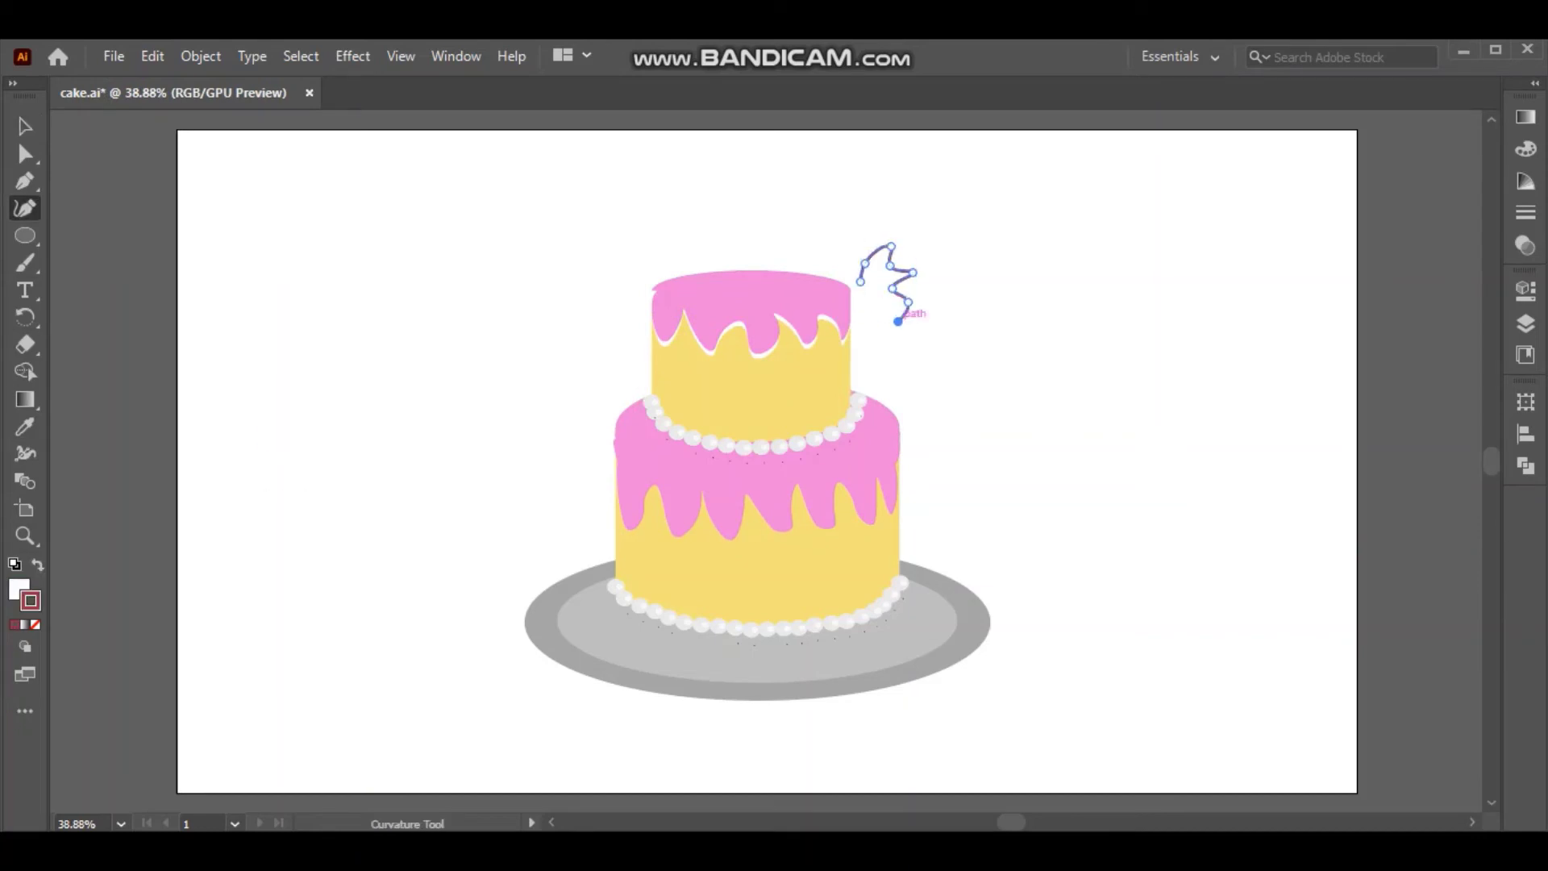
pyautogui.press('v')
pyautogui.moveTo(891, 309)
pyautogui.mouseDown()
pyautogui.moveTo(767, 449)
pyautogui.moveTo(881, 266)
pyautogui.moveTo(855, 295)
pyautogui.mouseUp()
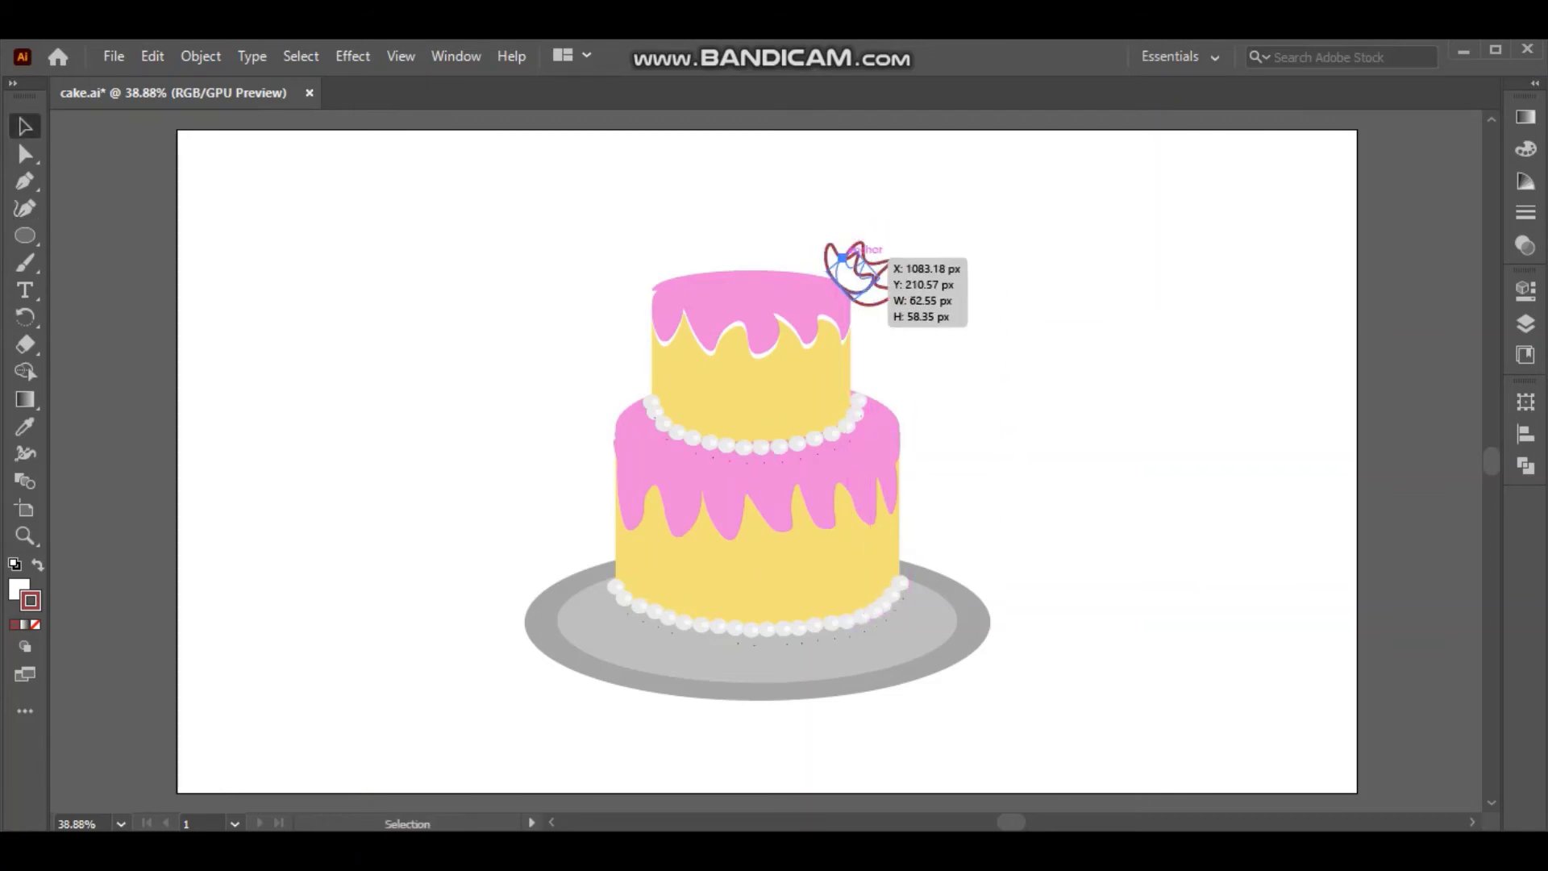
# Fill the leaf light orange, replacing an initial pale yellow F7D679 fill.
pyautogui.doubleClick(19, 590)
pyautogui.write('F7D679')
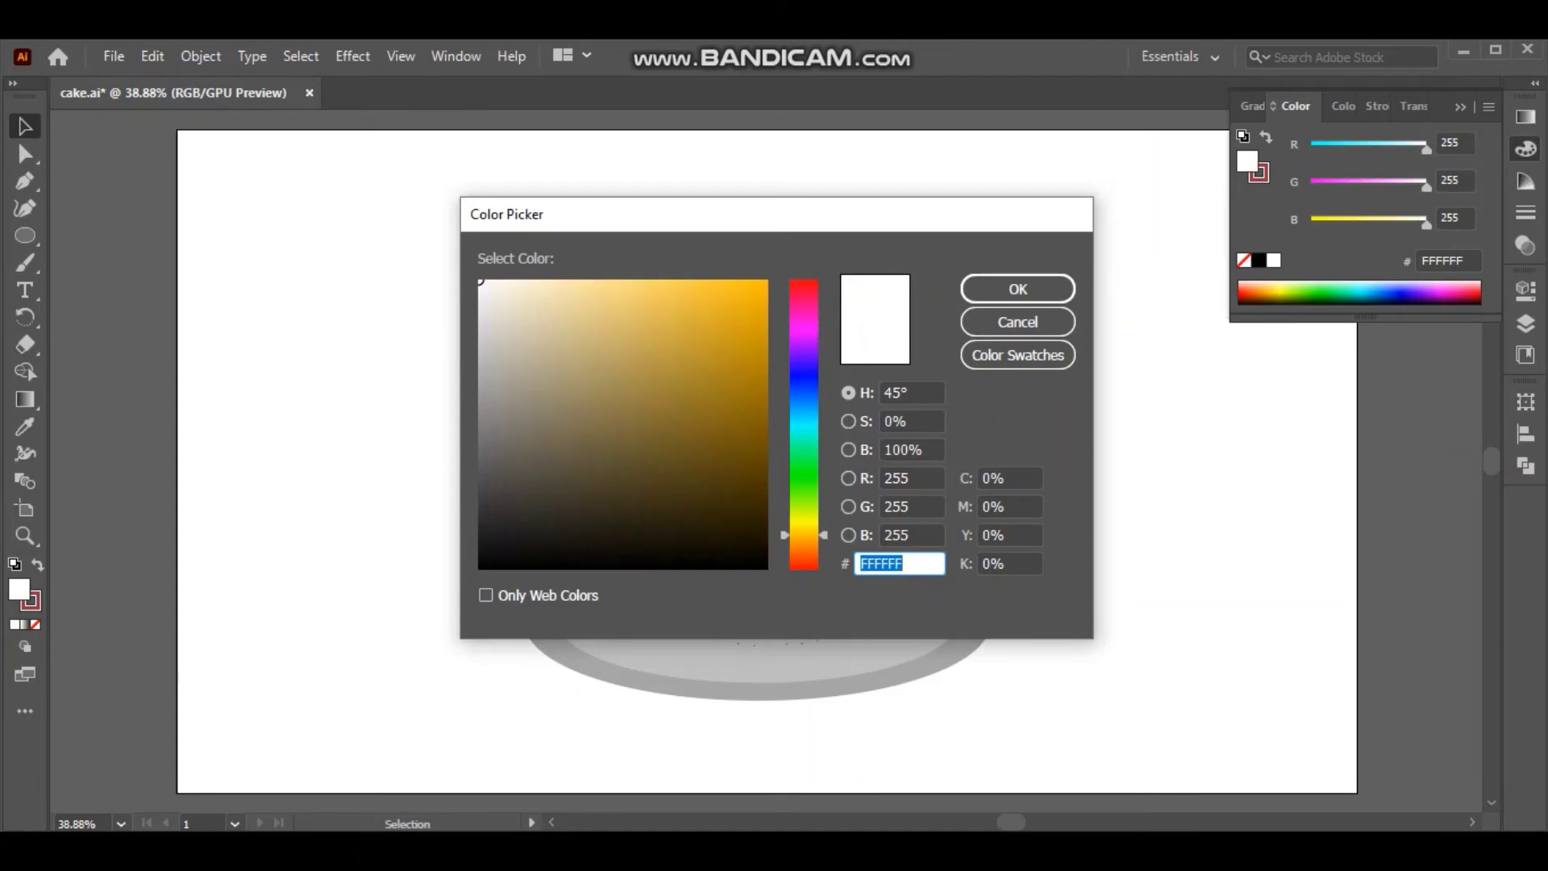
pyautogui.click(1017, 289)
pyautogui.doubleClick(19, 589)
pyautogui.click(804, 549)
pyautogui.click(753, 304)
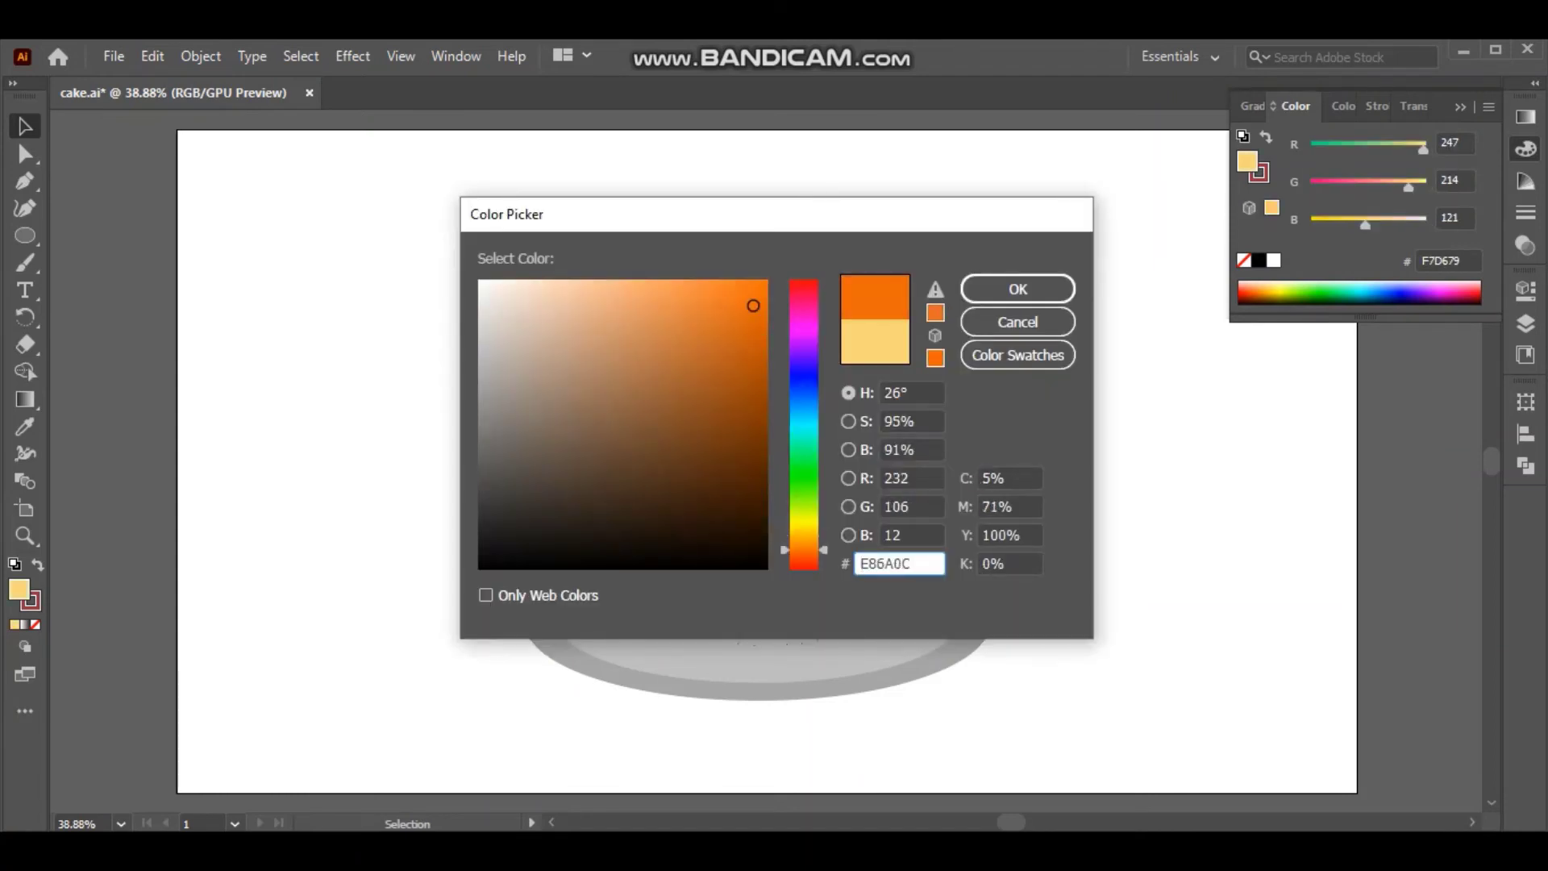
pyautogui.click(1017, 288)
pyautogui.click(952, 307)
pyautogui.click(839, 270)
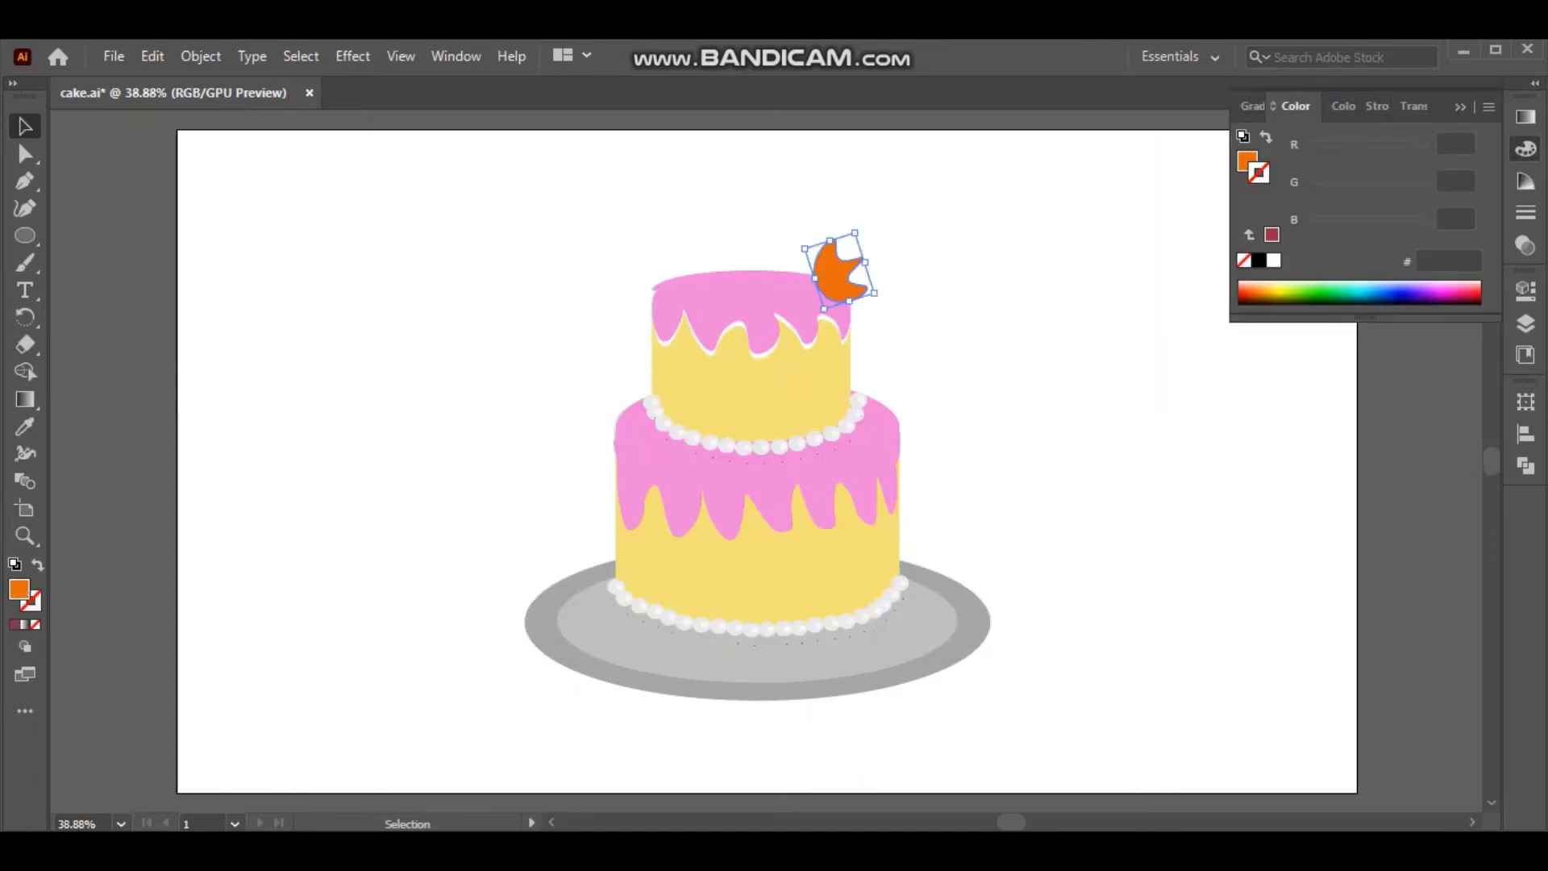
pyautogui.doubleClick(19, 589)
pyautogui.click(995, 287)
# Add a rotated yellow-green copy of the leaf beside it on the top tier.
pyautogui.hotkey('ctrl', 'c')
pyautogui.hotkey('ctrl', 'v')
pyautogui.moveTo(766, 460); pyautogui.dragTo(807, 262)
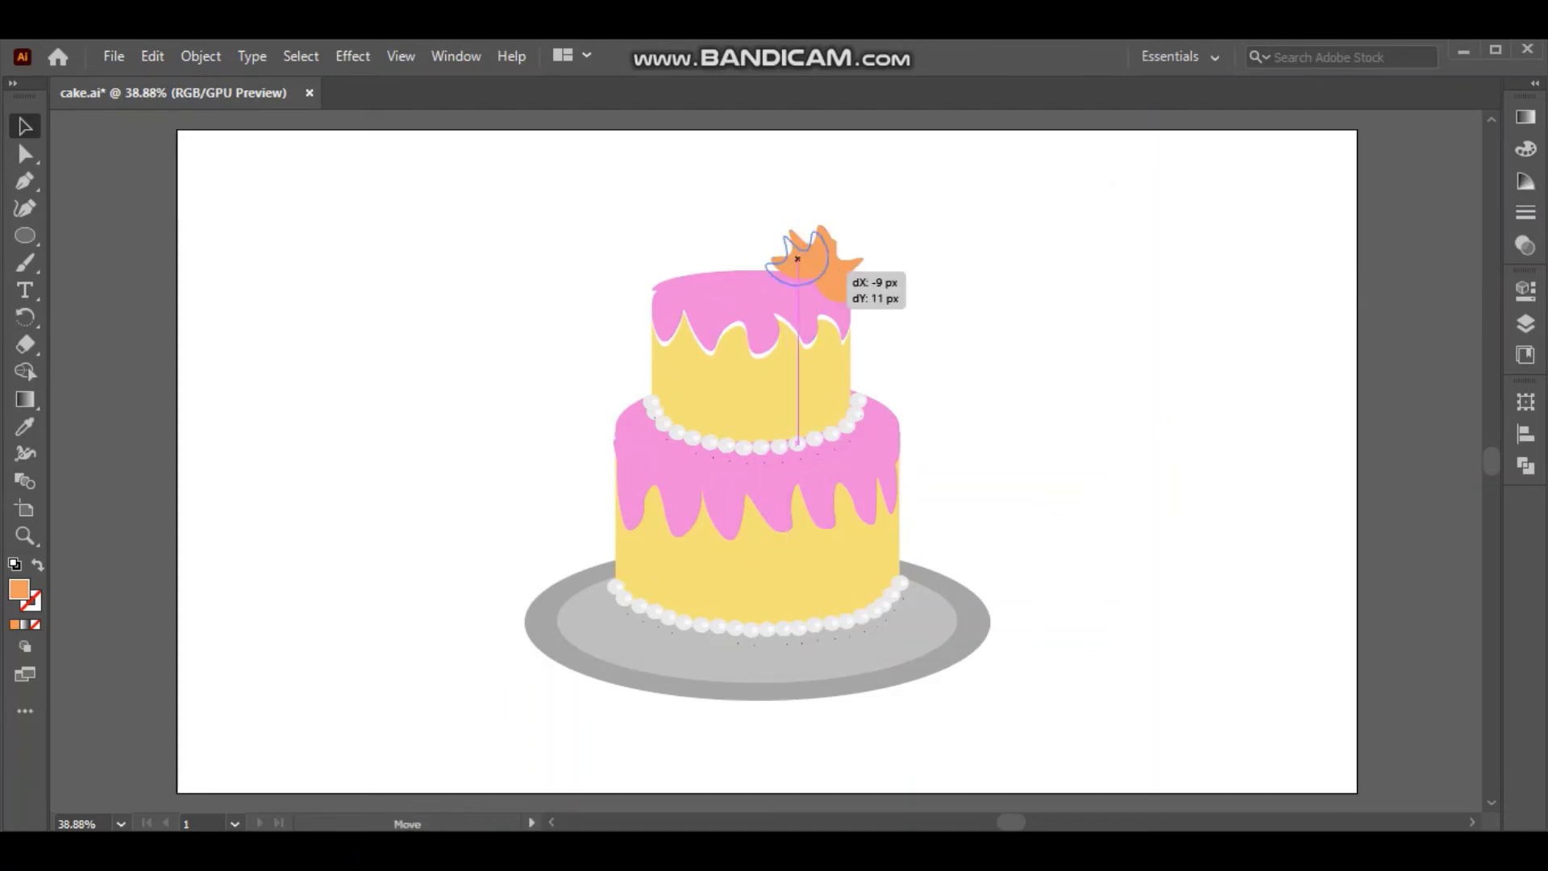
pyautogui.doubleClick(19, 589)
pyautogui.click(804, 510)
pyautogui.click(1017, 289)
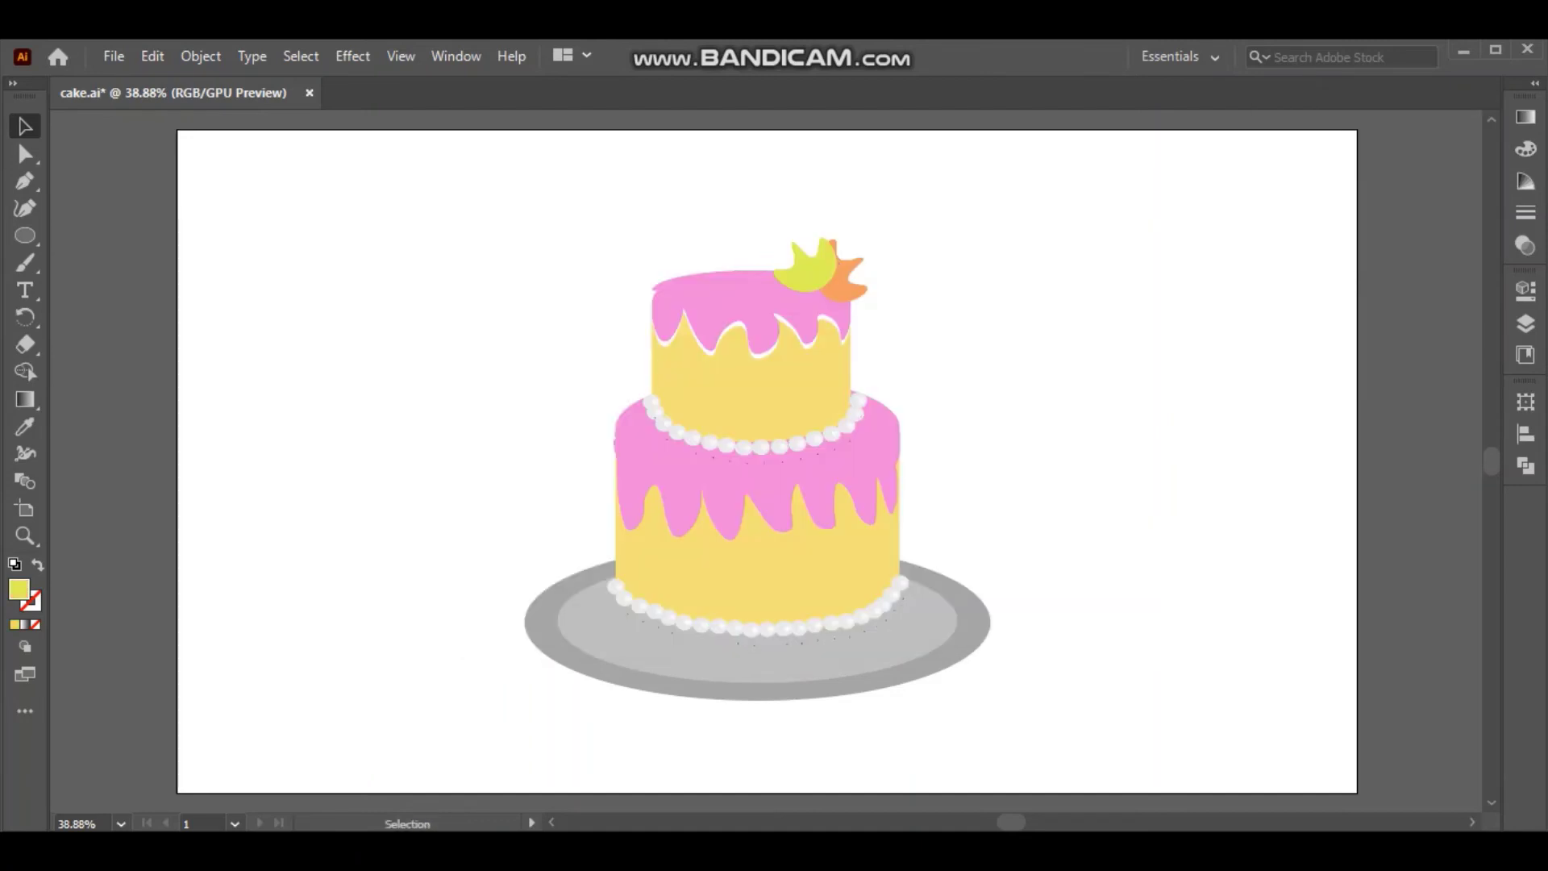
# Copy both leaves onto the plate's left and bottom-left edge.
pyautogui.click(806, 270)
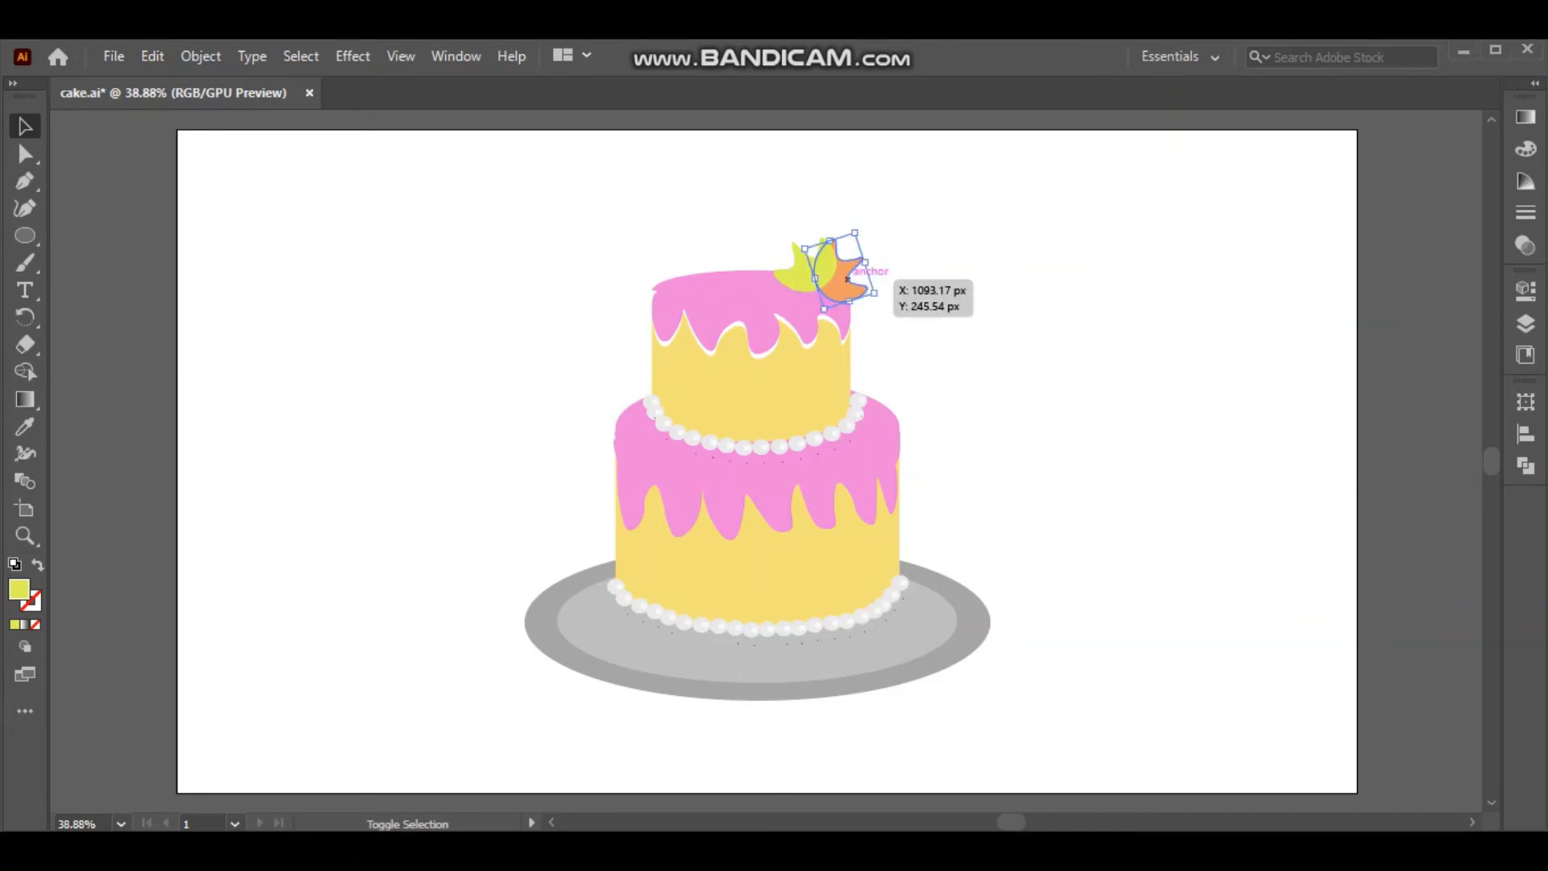
pyautogui.hotkey('ctrl', 'c')
pyautogui.hotkey('ctrl', 'v')
pyautogui.moveTo(778, 427); pyautogui.dragTo(596, 582)
pyautogui.click(847, 279)
pyautogui.hotkey('ctrl', 'c')
pyautogui.hotkey('ctrl', 'v')
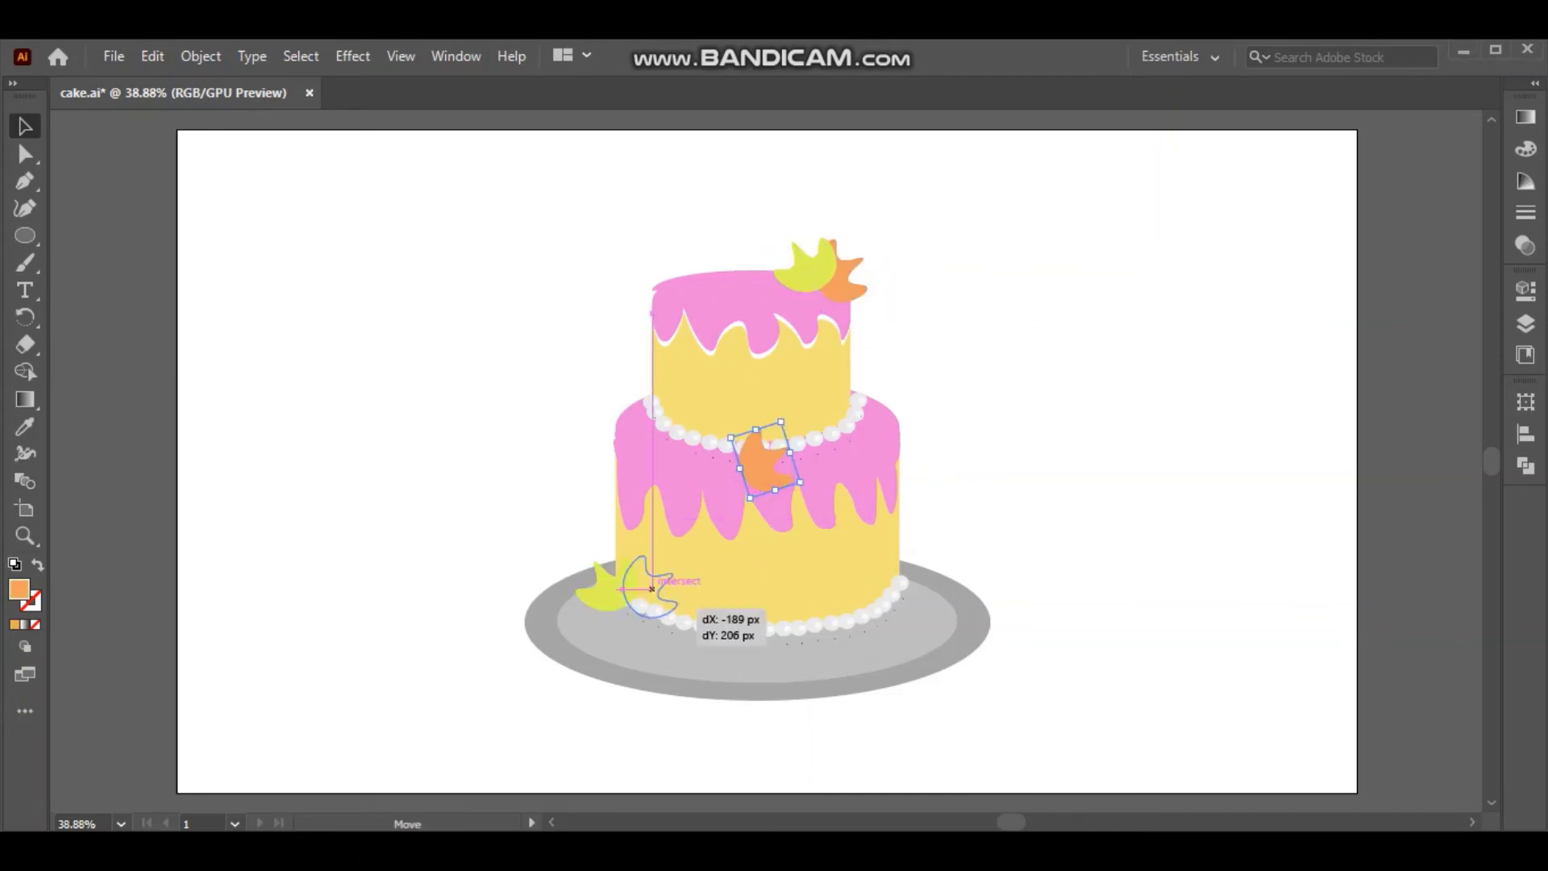
pyautogui.moveTo(774, 452); pyautogui.dragTo(632, 595)
# Draw a thin green candle on the top tier with a pale yellow flame on top.
pyautogui.moveTo(308, 325)
pyautogui.mouseDown()
pyautogui.moveTo(324, 378)
pyautogui.moveTo(755, 266)
pyautogui.mouseUp()
pyautogui.press('v')
pyautogui.hotkey('shift', '`')
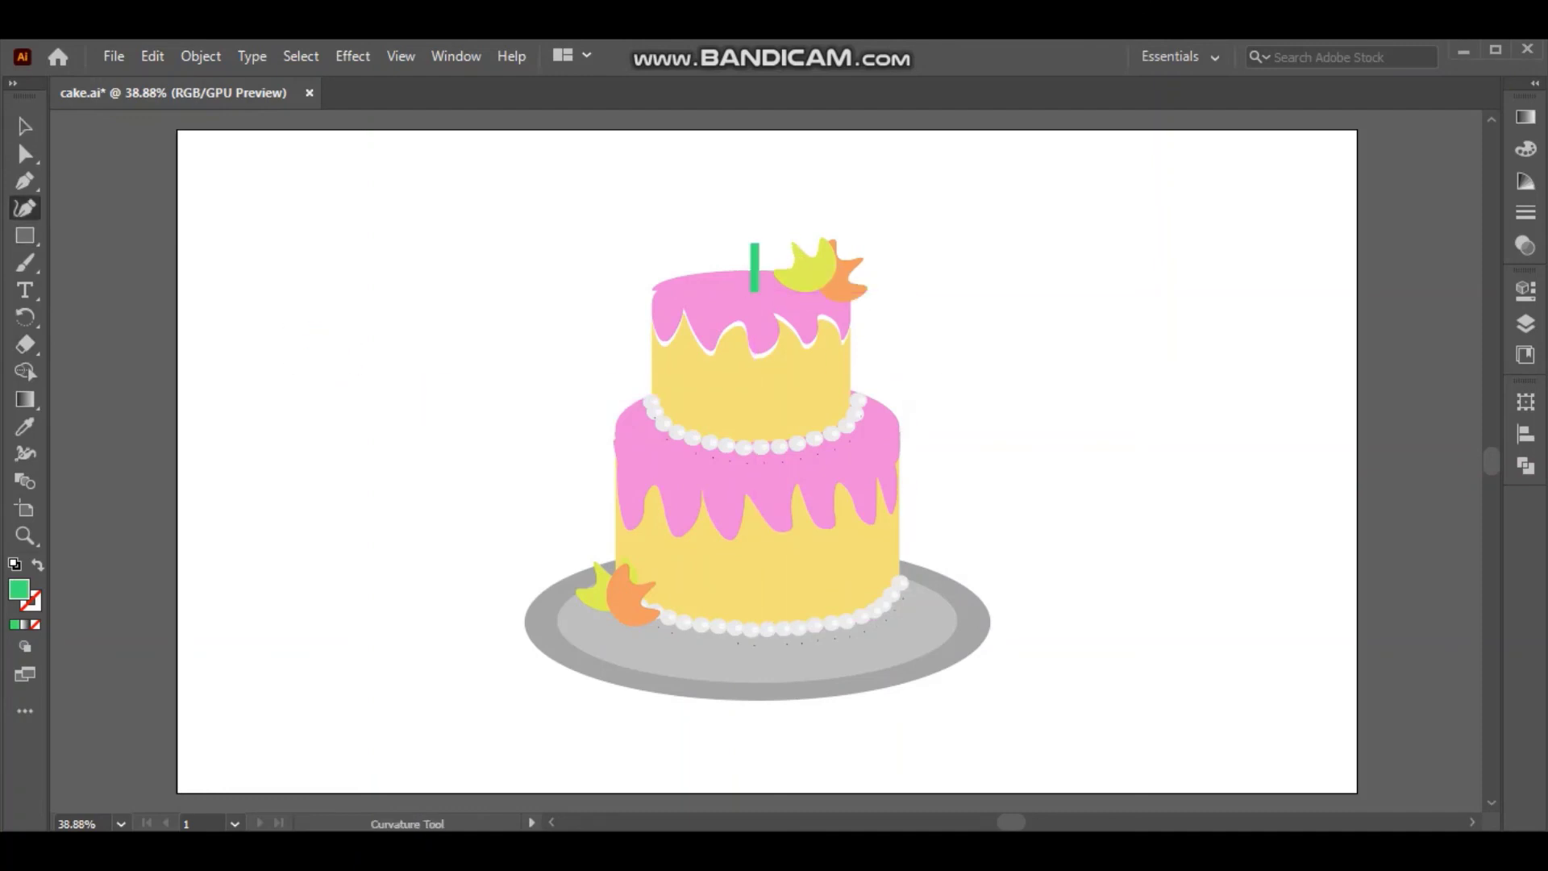
pyautogui.doubleClick(19, 589)
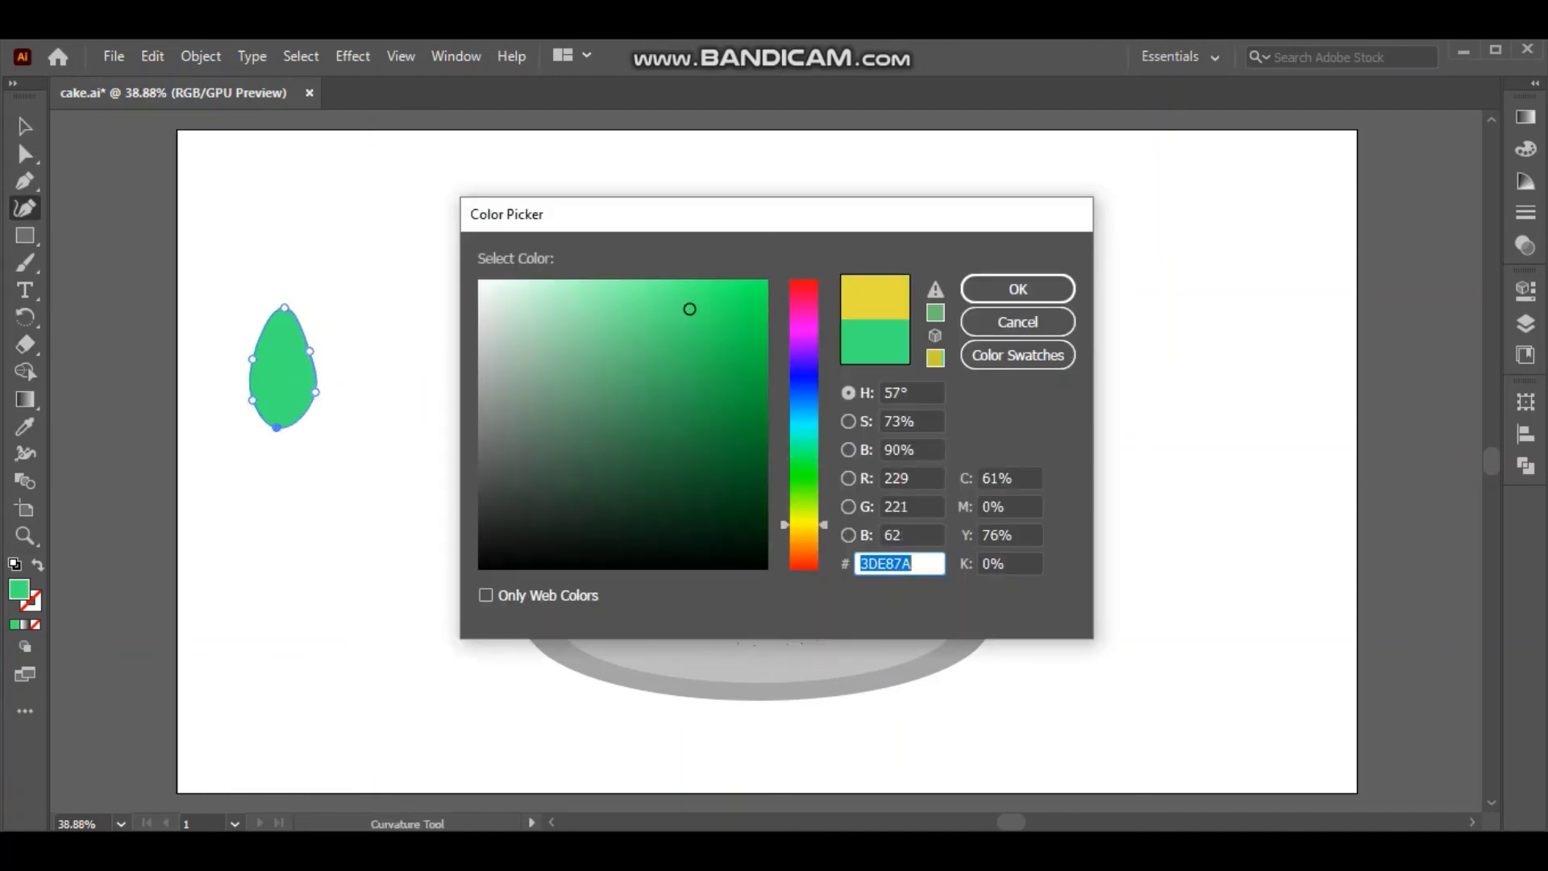
pyautogui.click(615, 287)
pyautogui.click(760, 287)
pyautogui.click(1016, 287)
pyautogui.press('v')
pyautogui.moveTo(316, 307)
pyautogui.mouseDown()
pyautogui.moveTo(266, 399)
pyautogui.moveTo(755, 233)
pyautogui.mouseUp()
# Give the flame a yellow-to-red gradient fill, then select the top cake tier.
pyautogui.click(1525, 117)
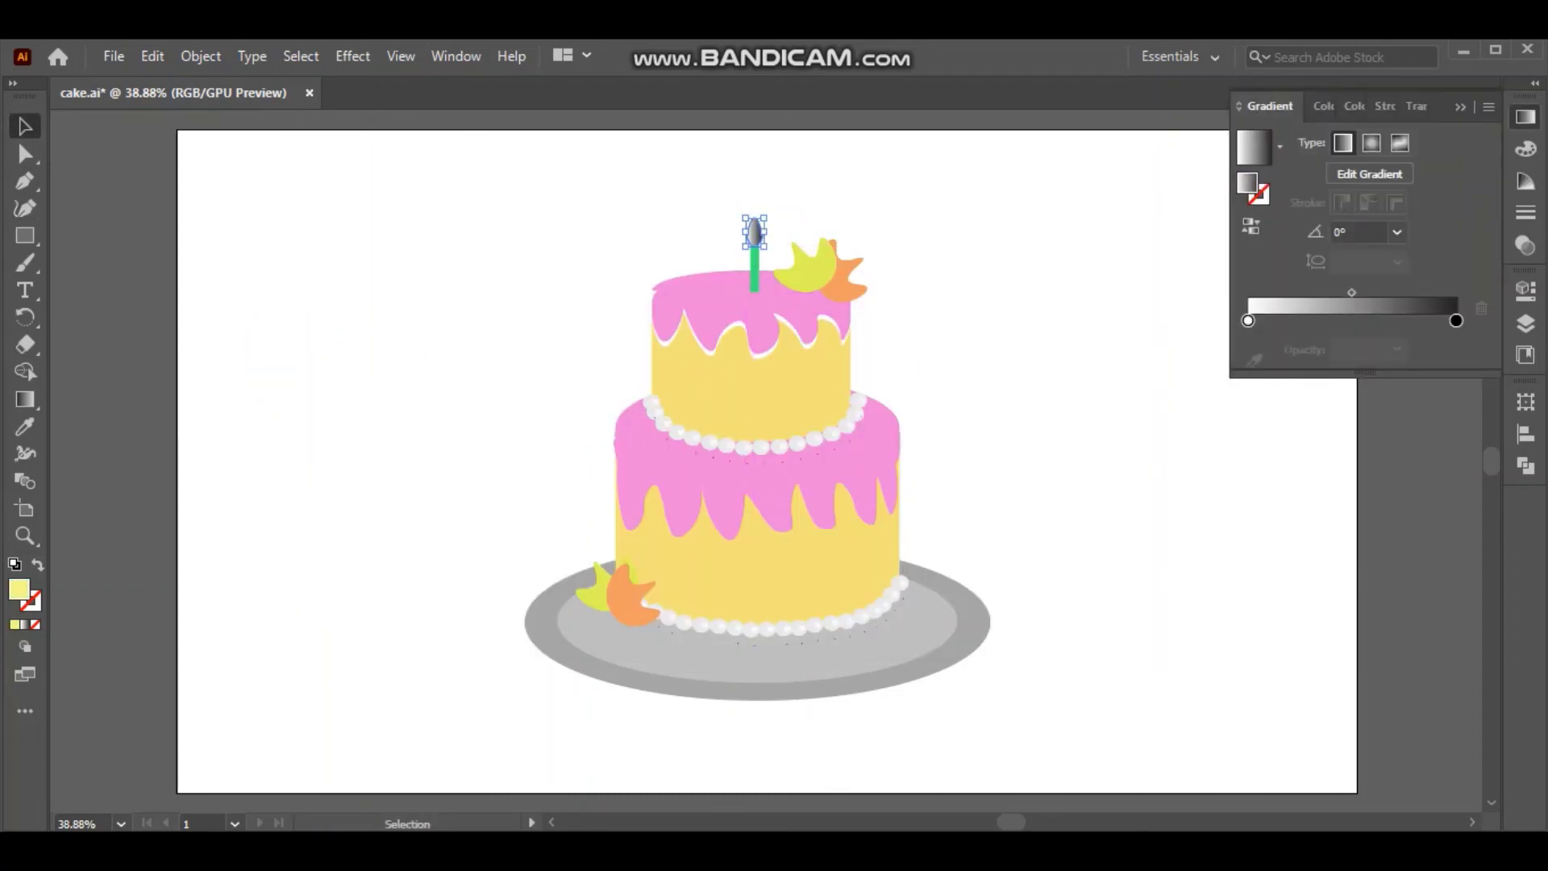
pyautogui.doubleClick(1457, 320)
pyautogui.click(1209, 391)
pyautogui.doubleClick(1248, 320)
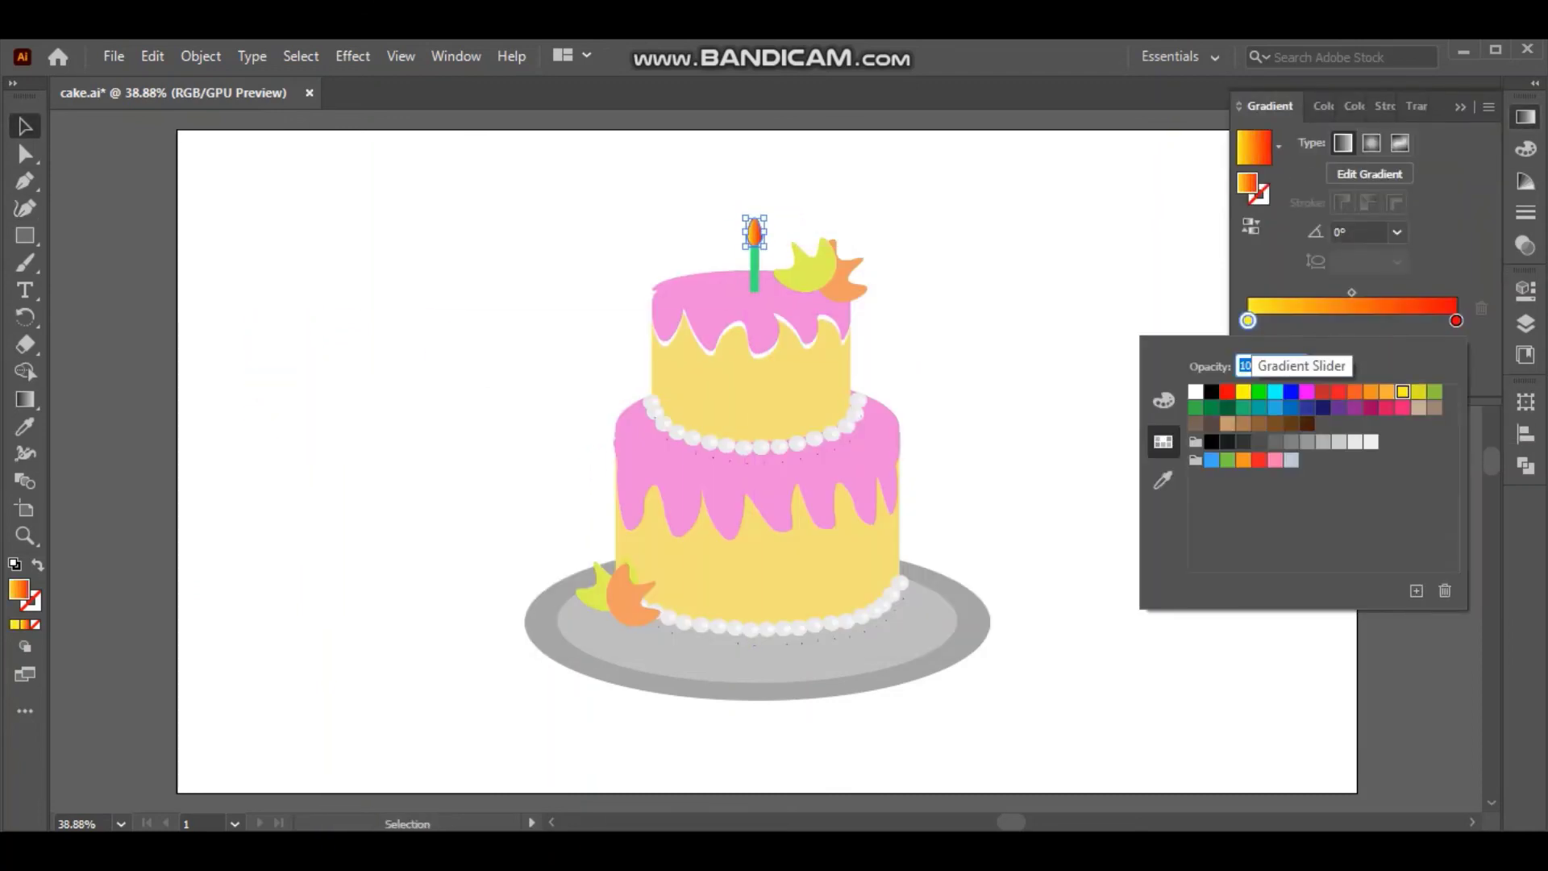
pyautogui.click(1217, 403)
pyautogui.click(750, 387)
# Set the top tier's gradient stops to yellow and tilt it, leaving a soft pale yellow body.
pyautogui.click(1254, 147)
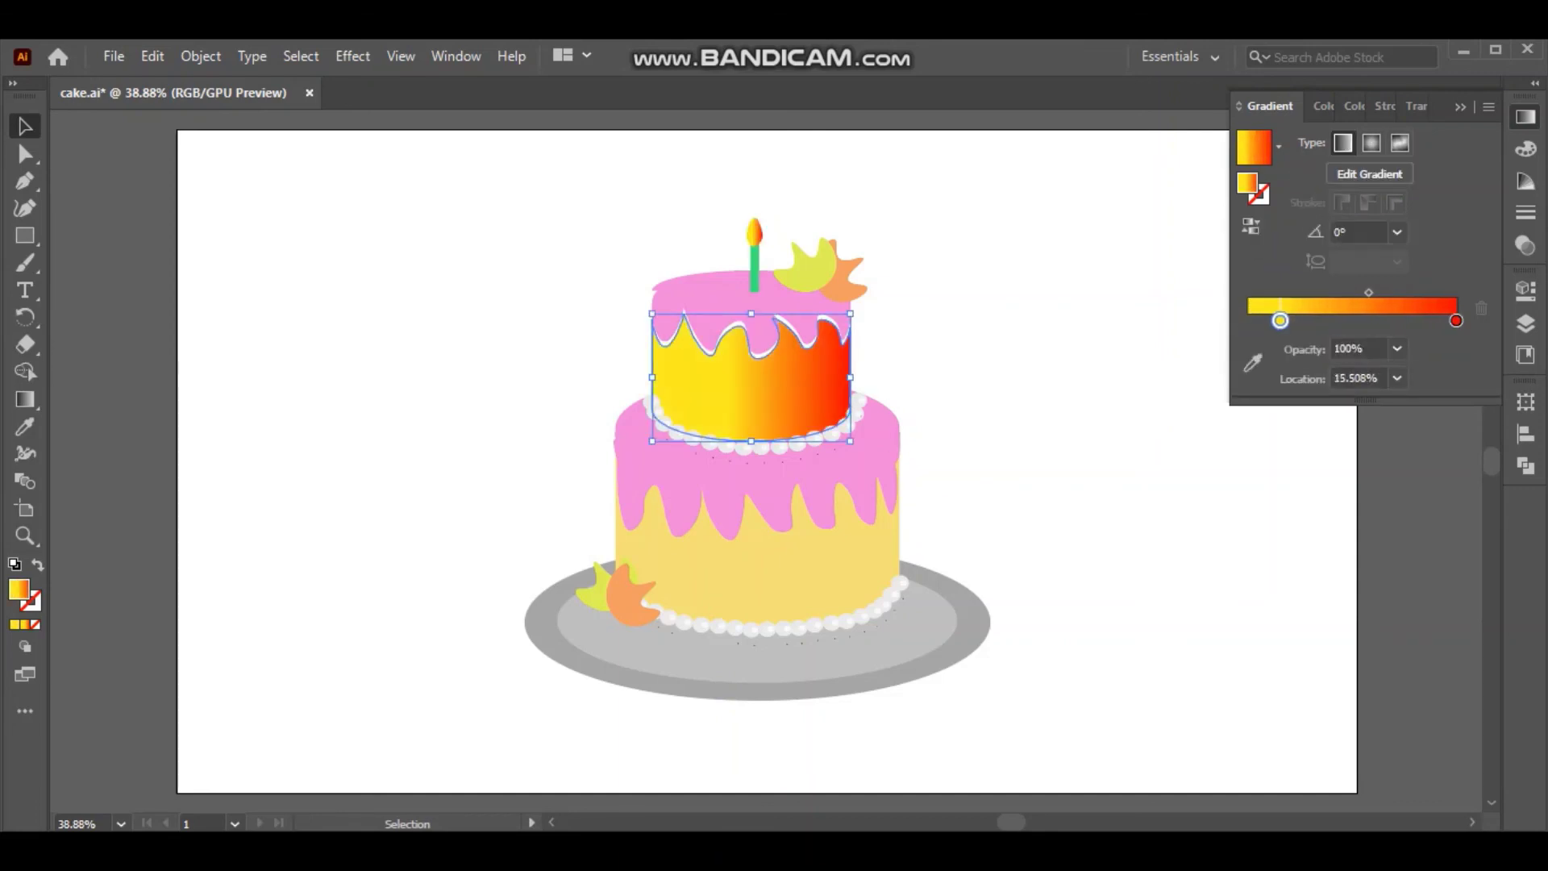
pyautogui.press('g')
pyautogui.doubleClick(1456, 293)
pyautogui.click(1403, 364)
pyautogui.click(1456, 293)
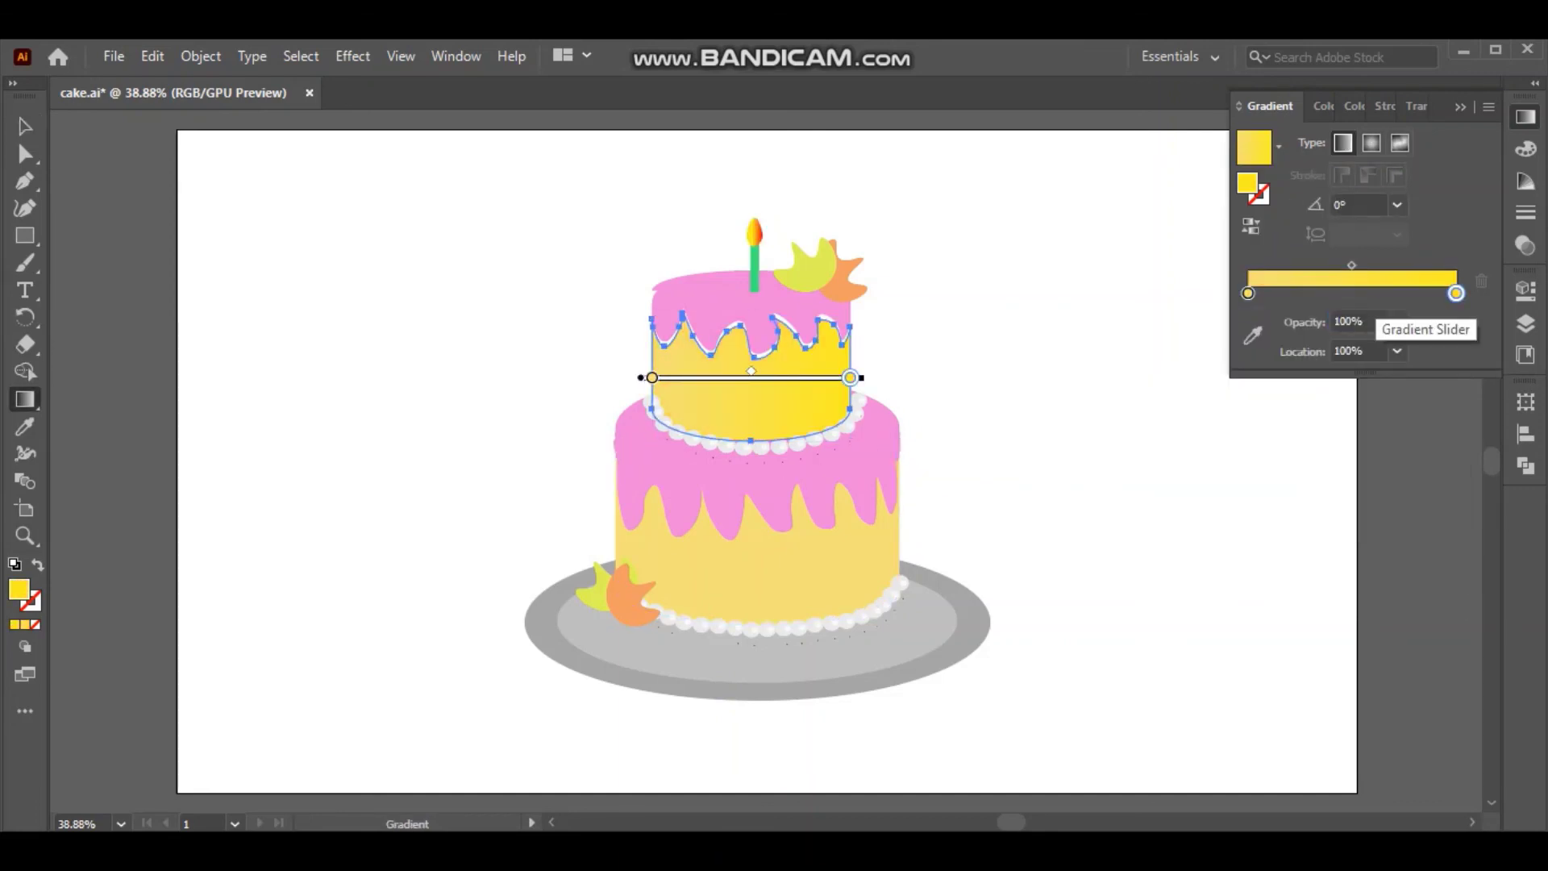
pyautogui.moveTo(1457, 292); pyautogui.dragTo(1451, 292)
pyautogui.moveTo(861, 377); pyautogui.dragTo(861, 400)
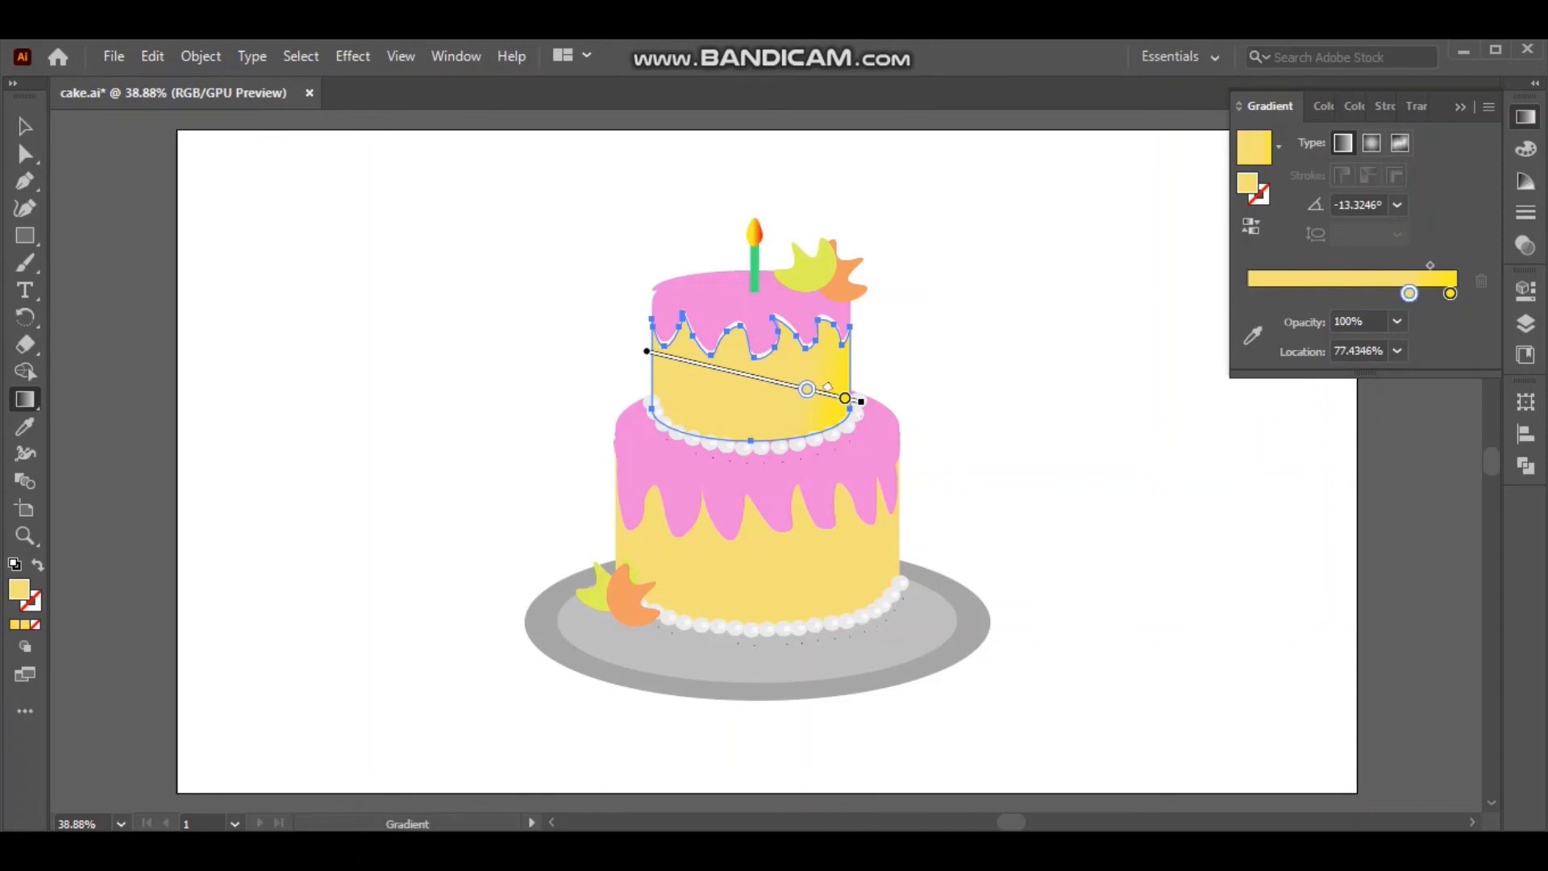
pyautogui.press('v')
pyautogui.hotkey('ctrl', 'shift', 'a')
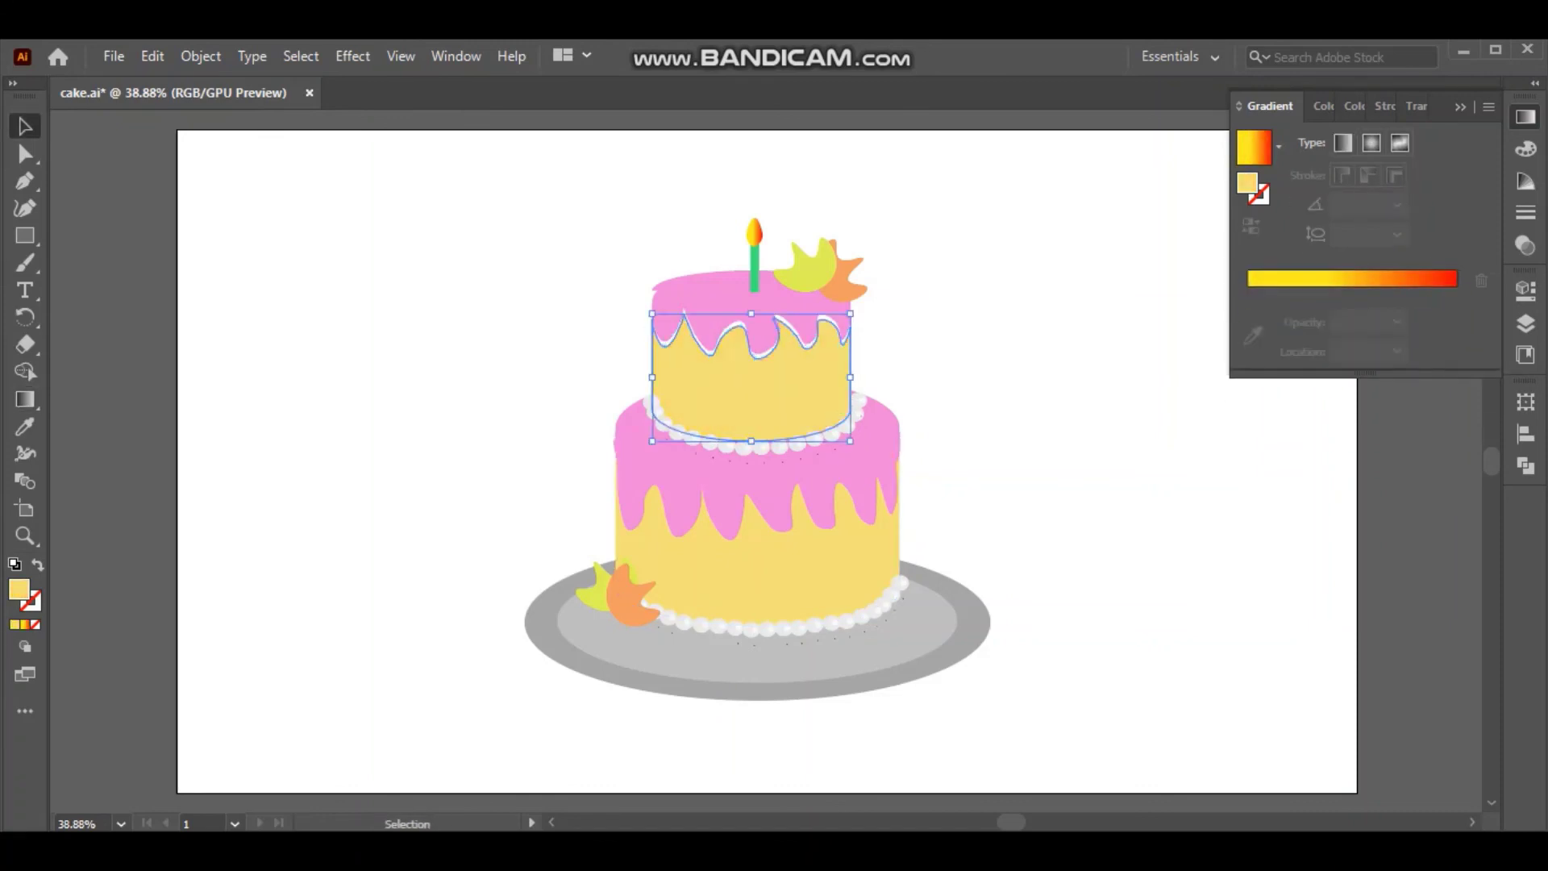